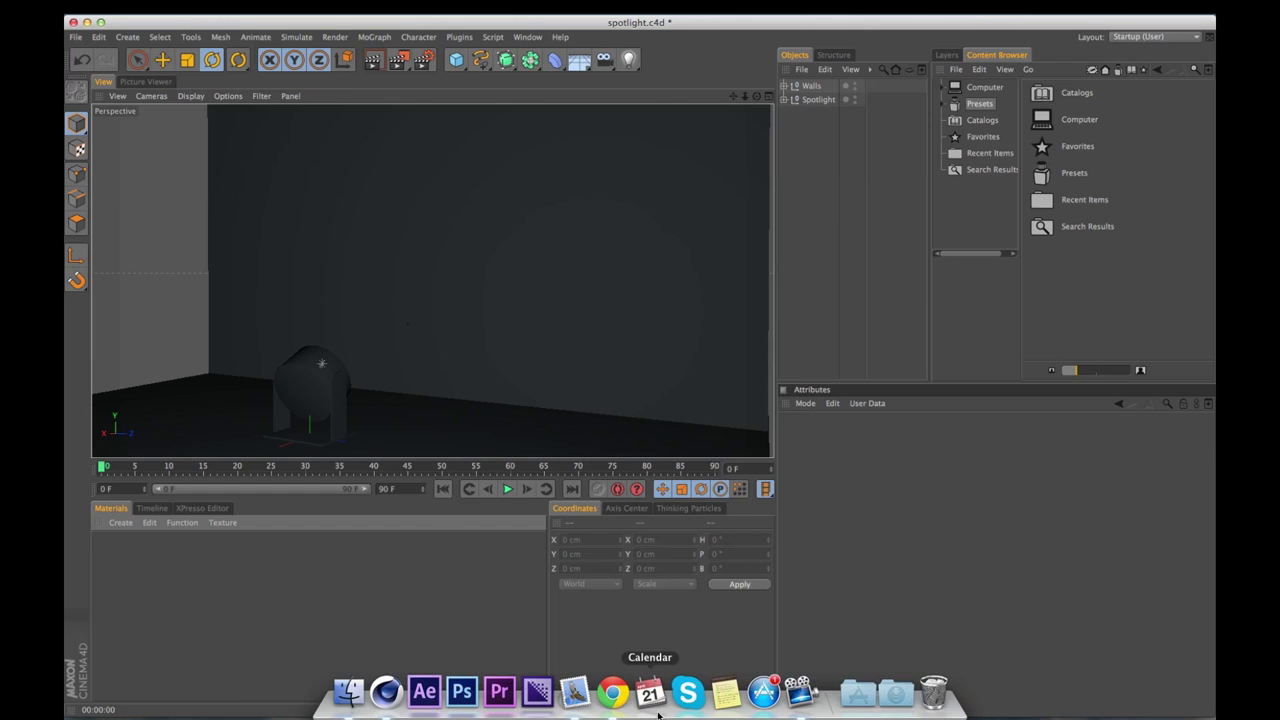
Look at the spotlit brick wall photo and the numbered IES pattern grid, then return to Cinema 4D.
{"action": "left_click", "coordinate": [609, 690]}
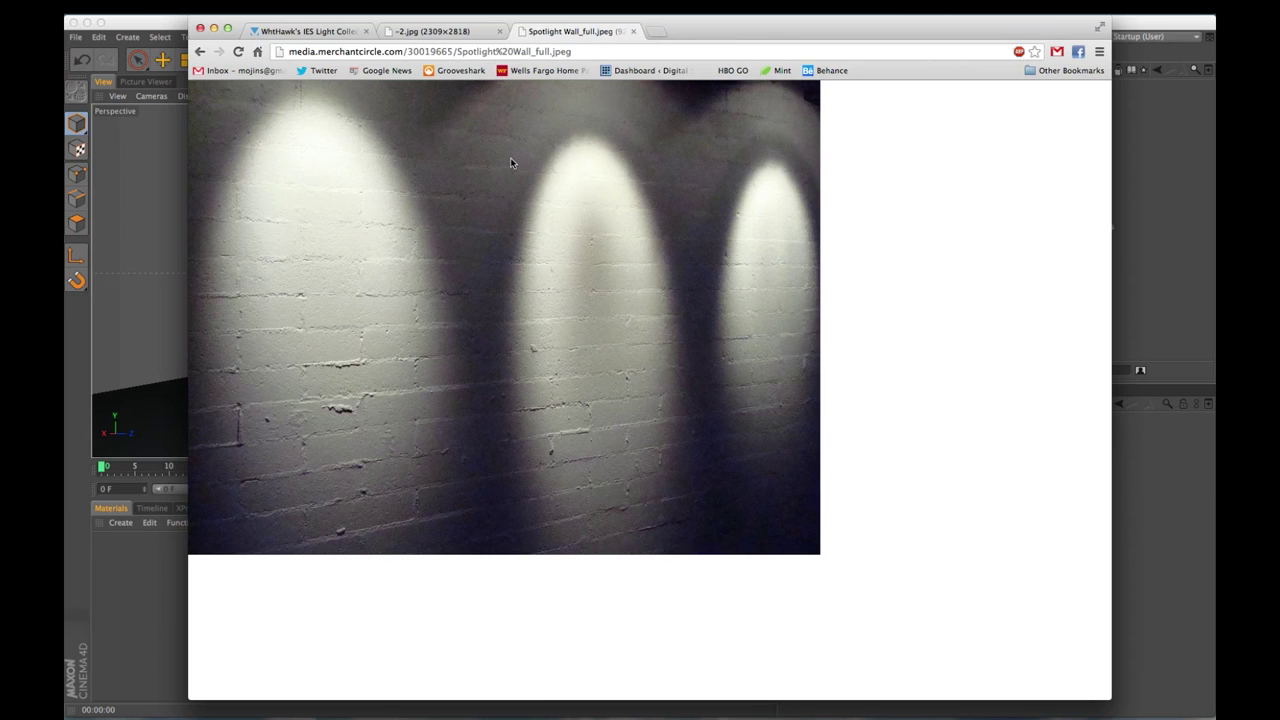
{"action": "left_click", "coordinate": [456, 32]}
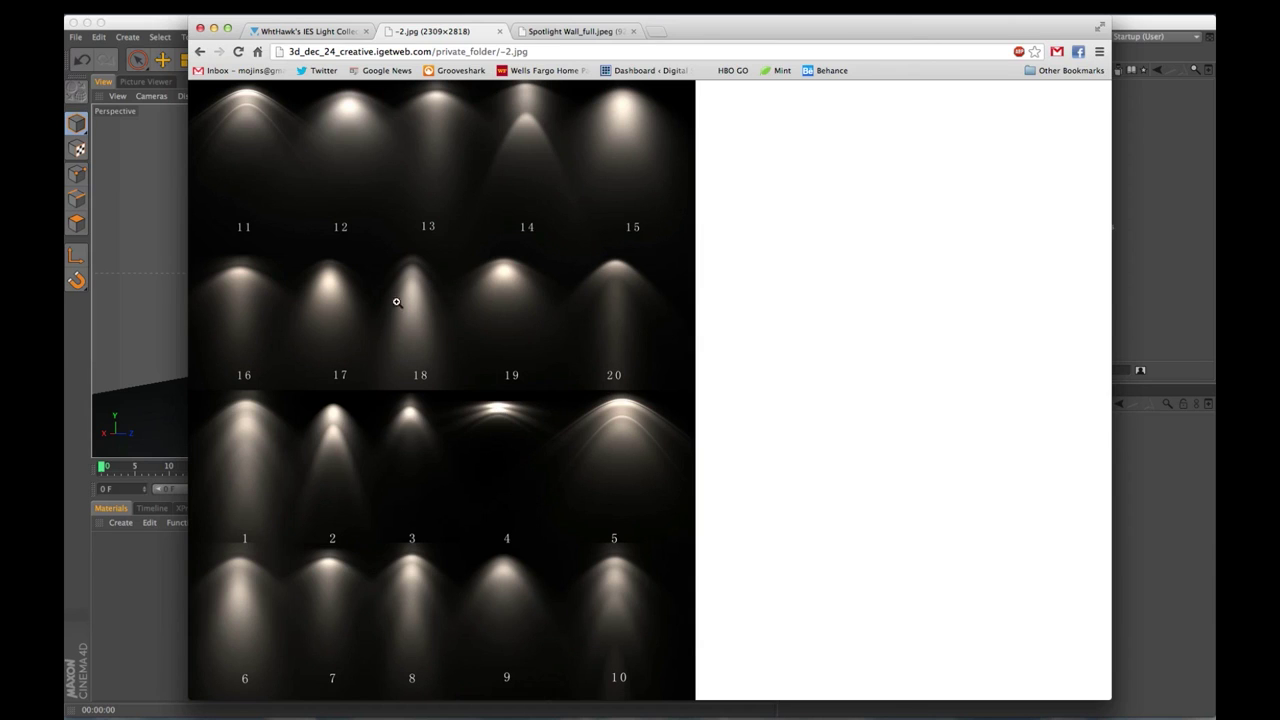
{"action": "left_click", "coordinate": [158, 24]}
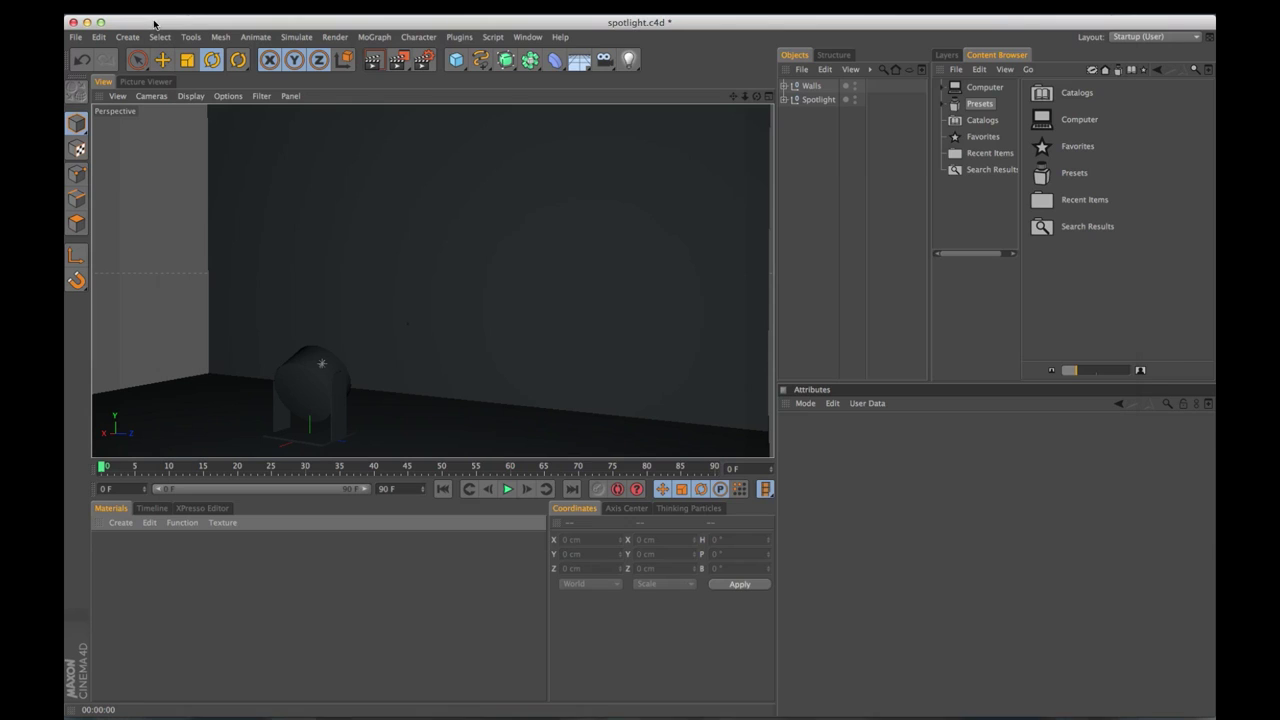
Try the IES Light option, cancel its file dialog, then drag out the Light flyout.
{"action": "left_click", "coordinate": [628, 60]}
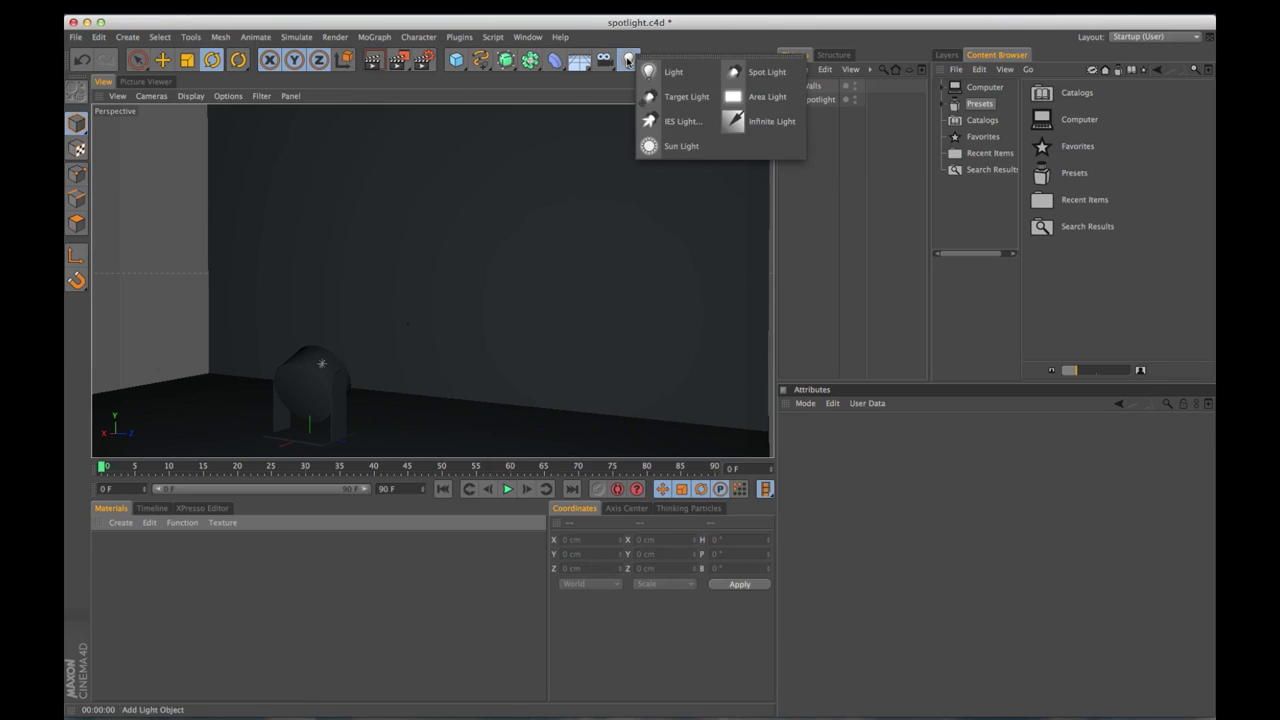
{"action": "left_click", "coordinate": [668, 121]}
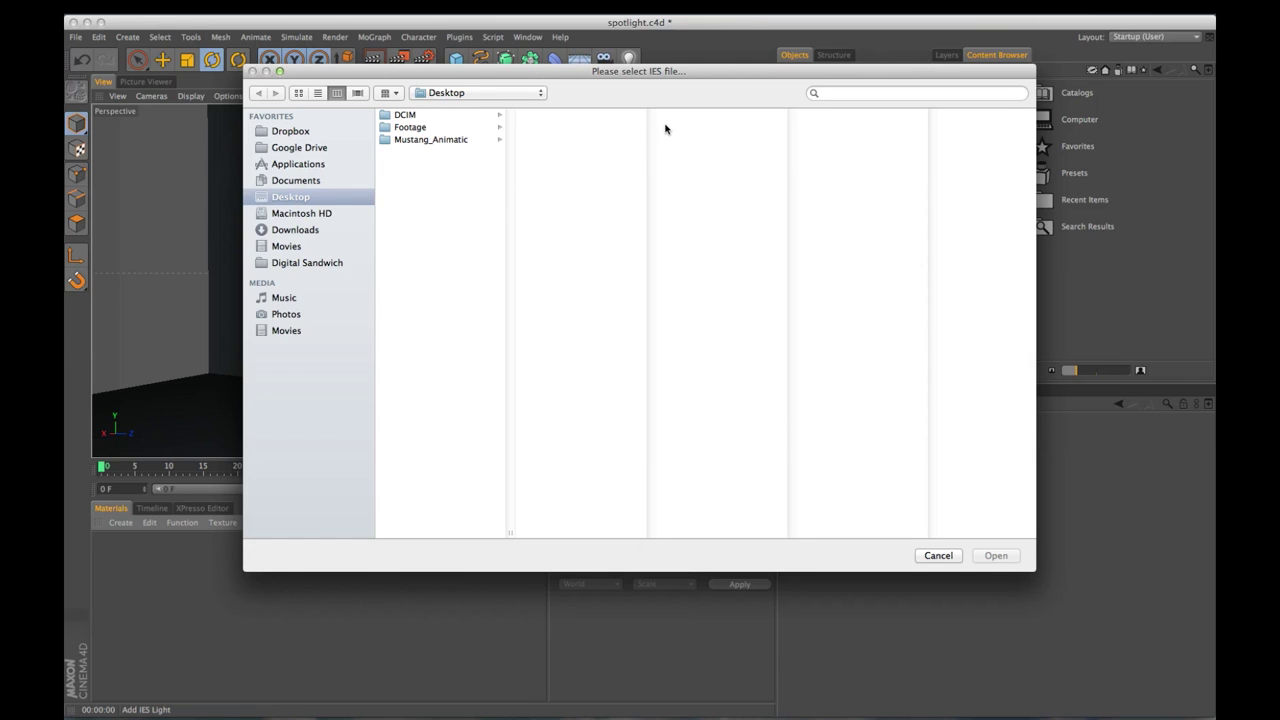
{"action": "left_click", "coordinate": [936, 555]}
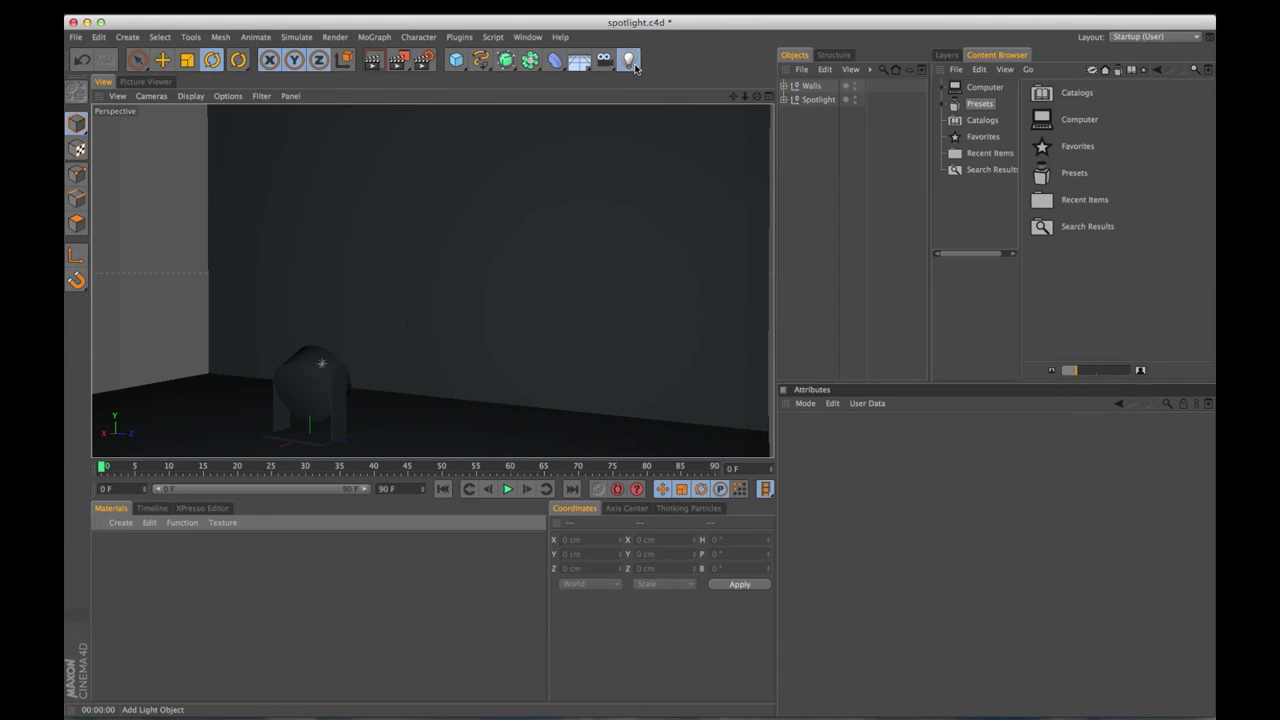
{"action": "left_click_drag", "start_coordinate": [634, 66], "coordinate": [757, 71]}
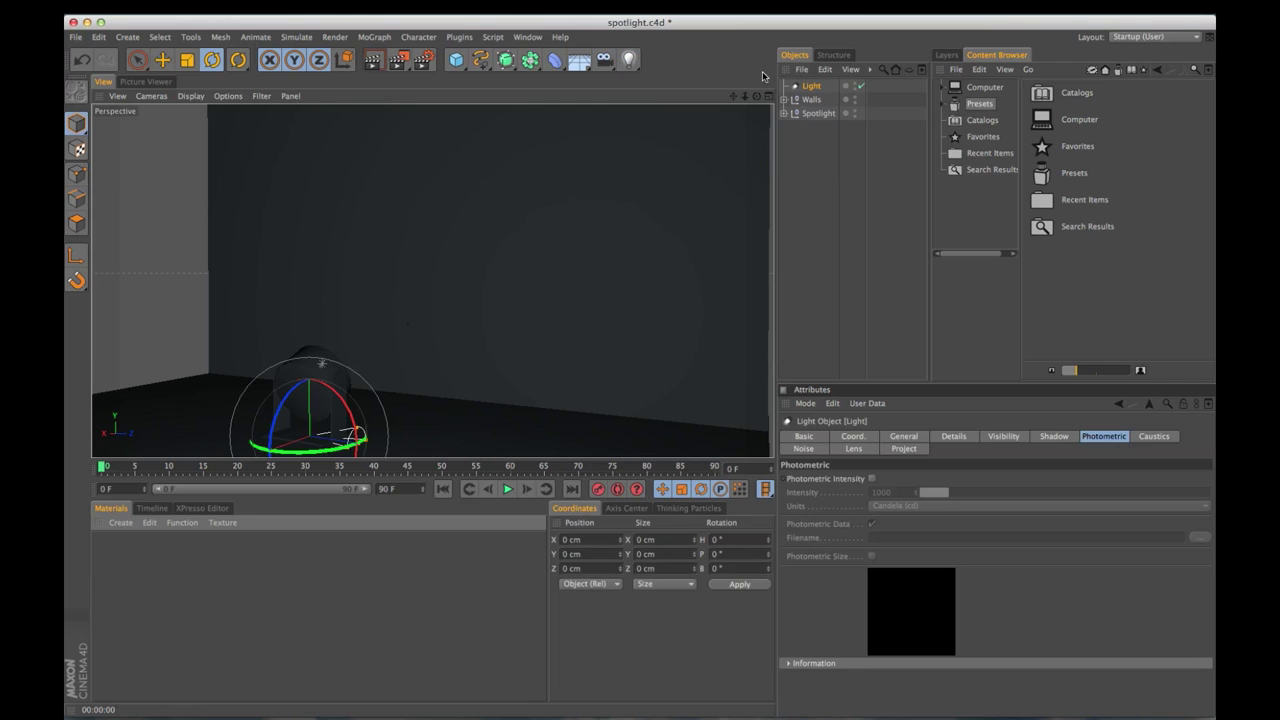
Move the spot light to Y 525.545 cm and pitch it 23.666° toward the back wall.
{"action": "middle_click", "coordinate": [692, 189]}
{"action": "key", "text": "e"}
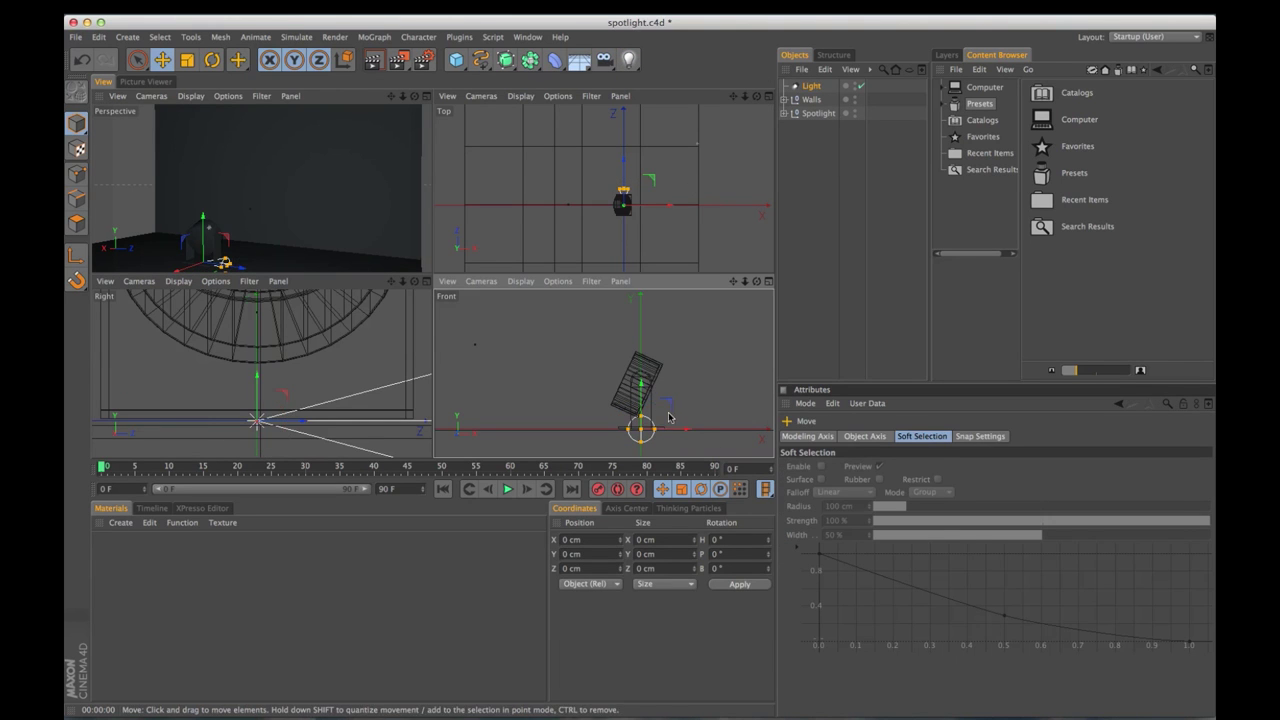
{"action": "left_click_drag", "start_coordinate": [641, 392], "coordinate": [760, 388]}
{"action": "key", "text": "r"}
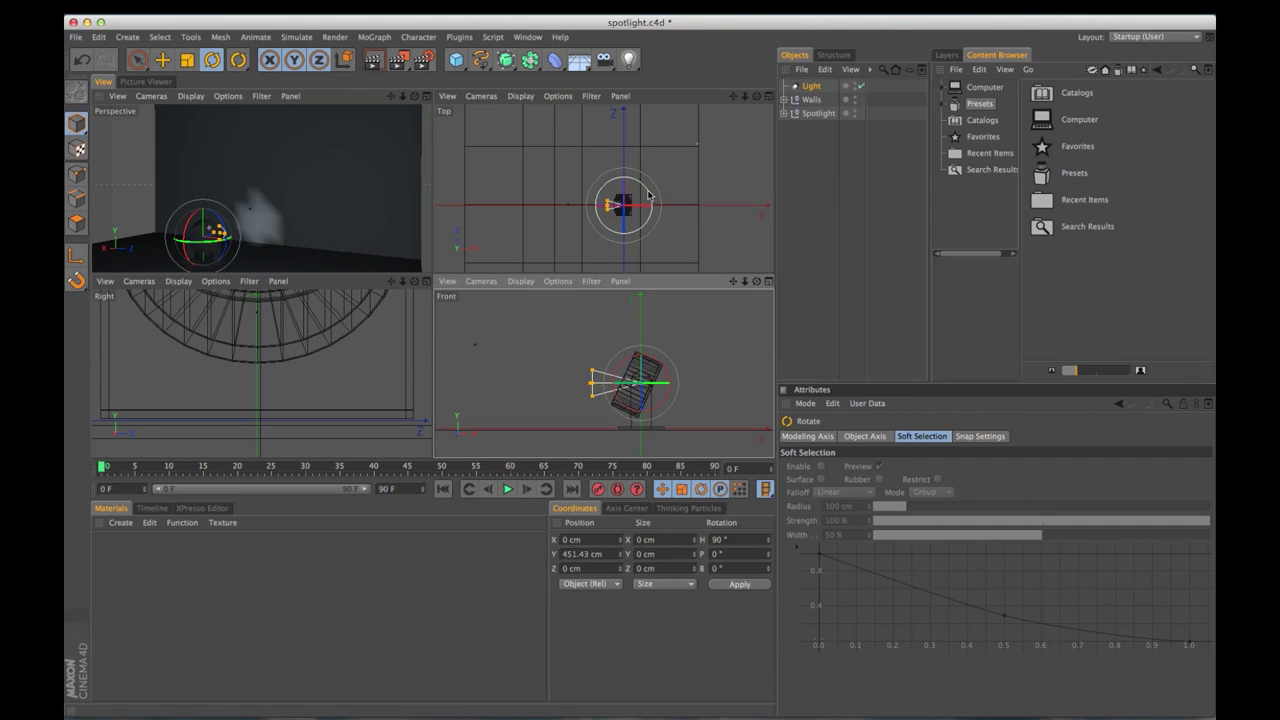
{"action": "left_click_drag", "start_coordinate": [664, 368], "coordinate": [648, 316]}
{"action": "key", "text": "e"}
{"action": "key", "text": "r"}
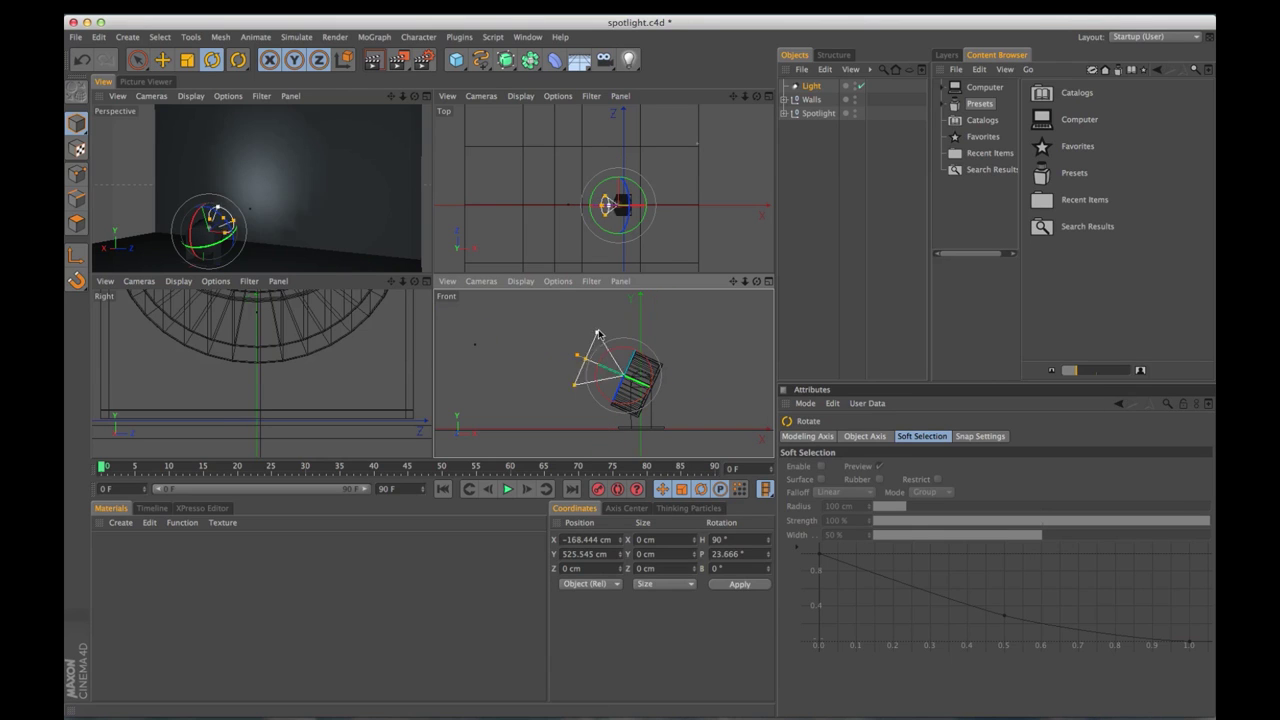
{"action": "middle_click", "coordinate": [310, 167]}
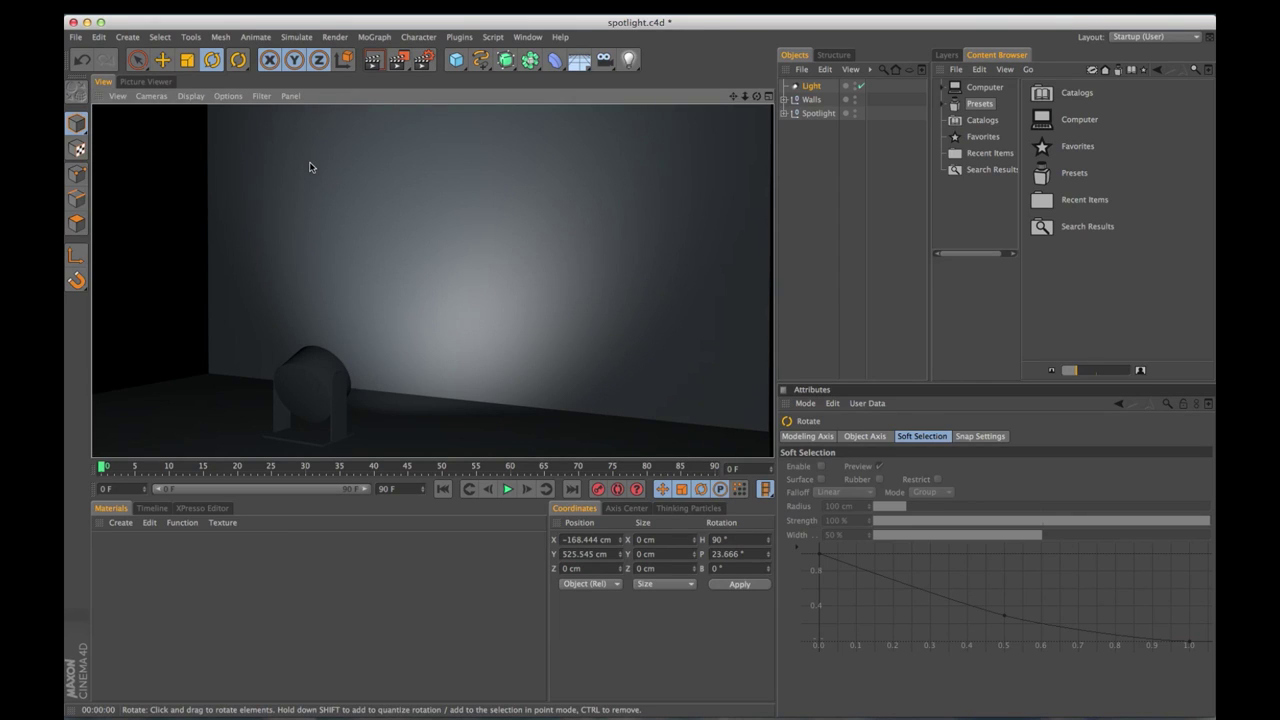
Select the Light to show its Photometric tab, start a Content Browser search, then bring Chrome forward.
{"action": "left_click", "coordinate": [312, 162]}
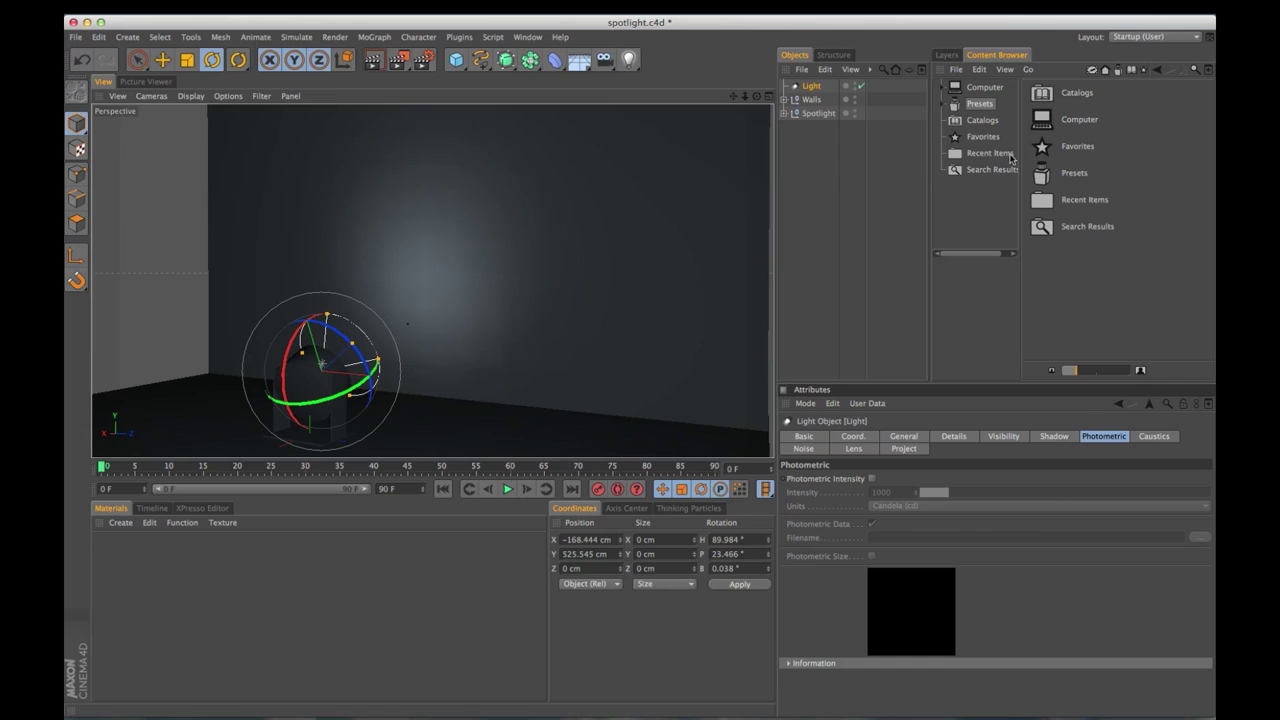
{"action": "left_click", "coordinate": [1194, 69]}
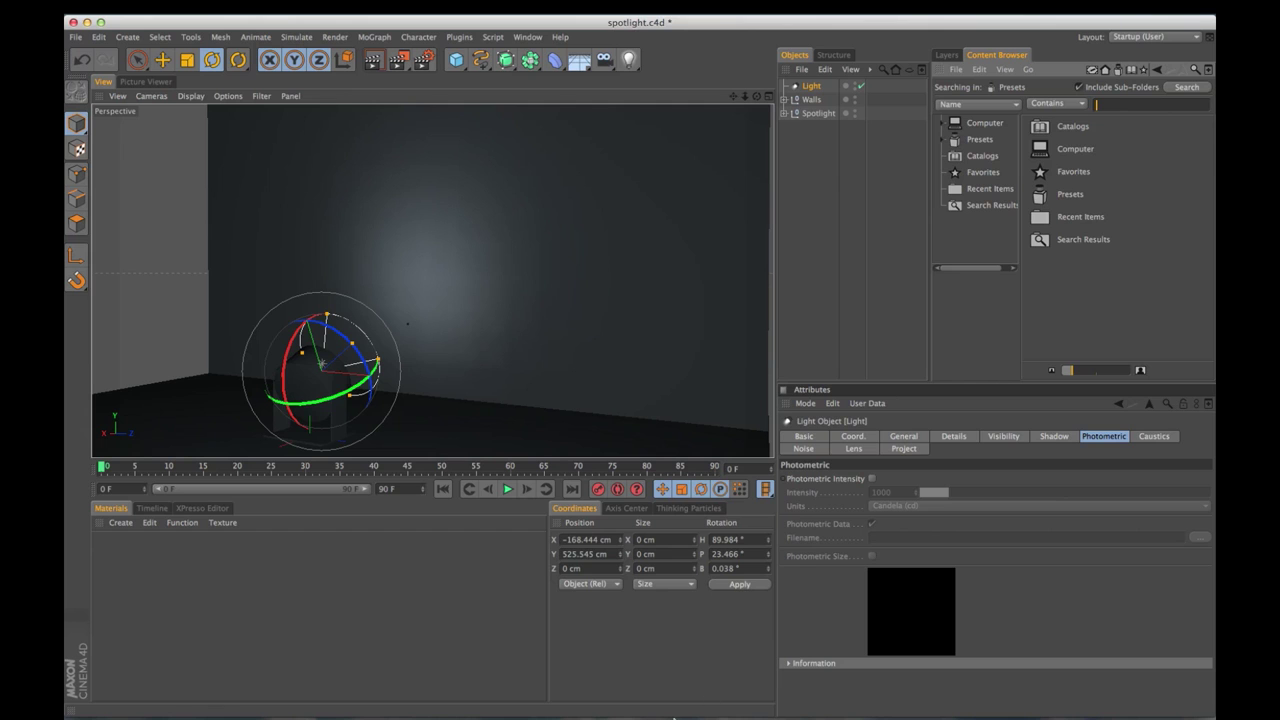
{"action": "left_click", "coordinate": [612, 708]}
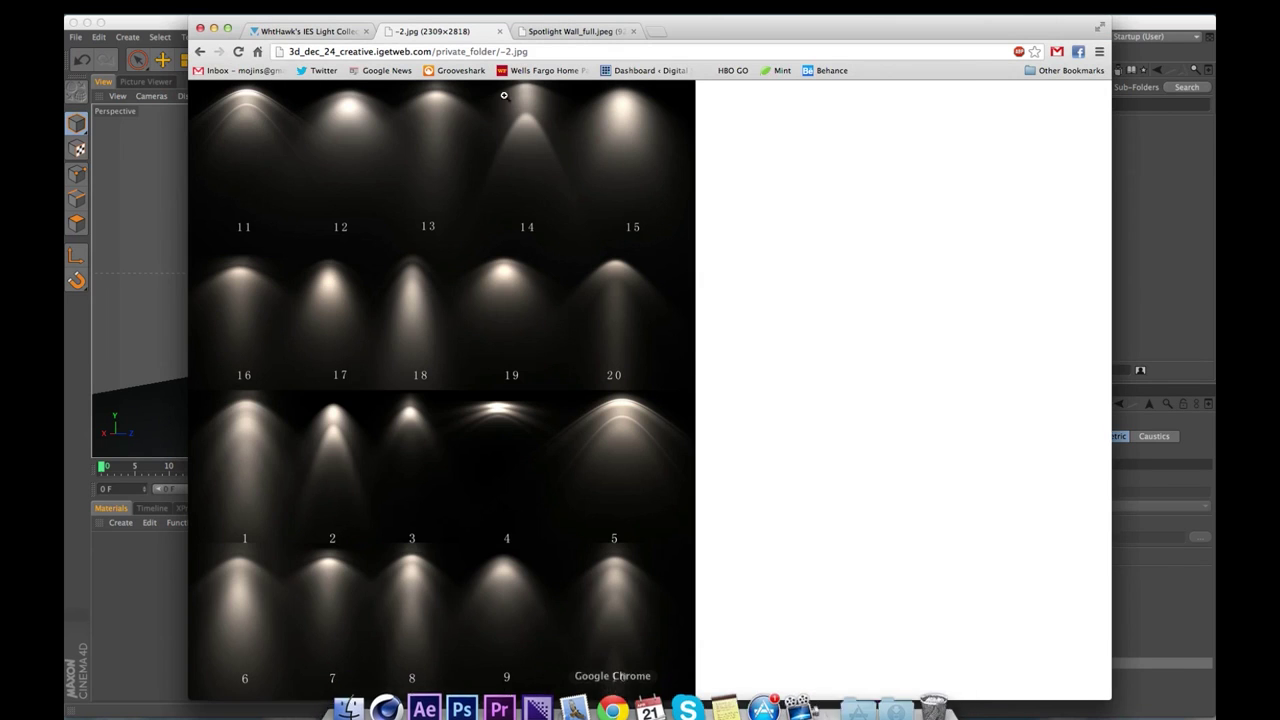
Check the c4dcafe download page for WhtHawk's IES Light Collection, then return to Cinema 4D.
{"action": "left_click", "coordinate": [341, 32]}
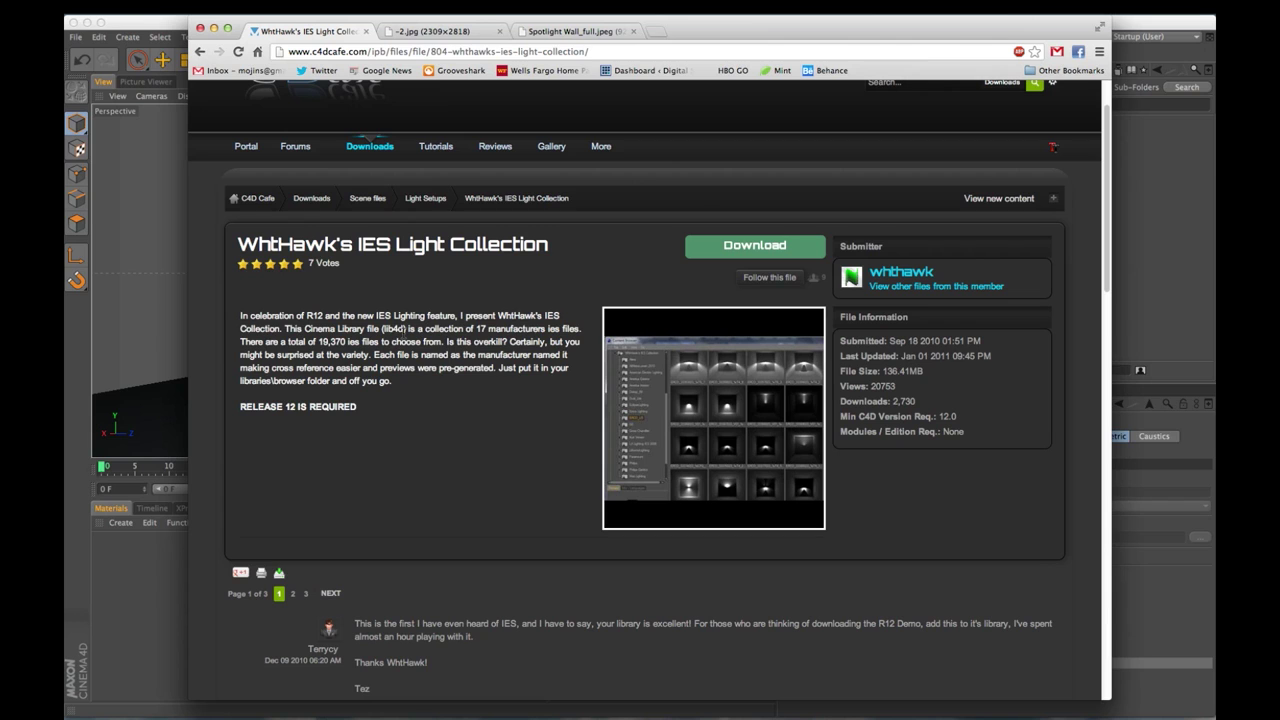
{"action": "left_click", "coordinate": [1130, 211]}
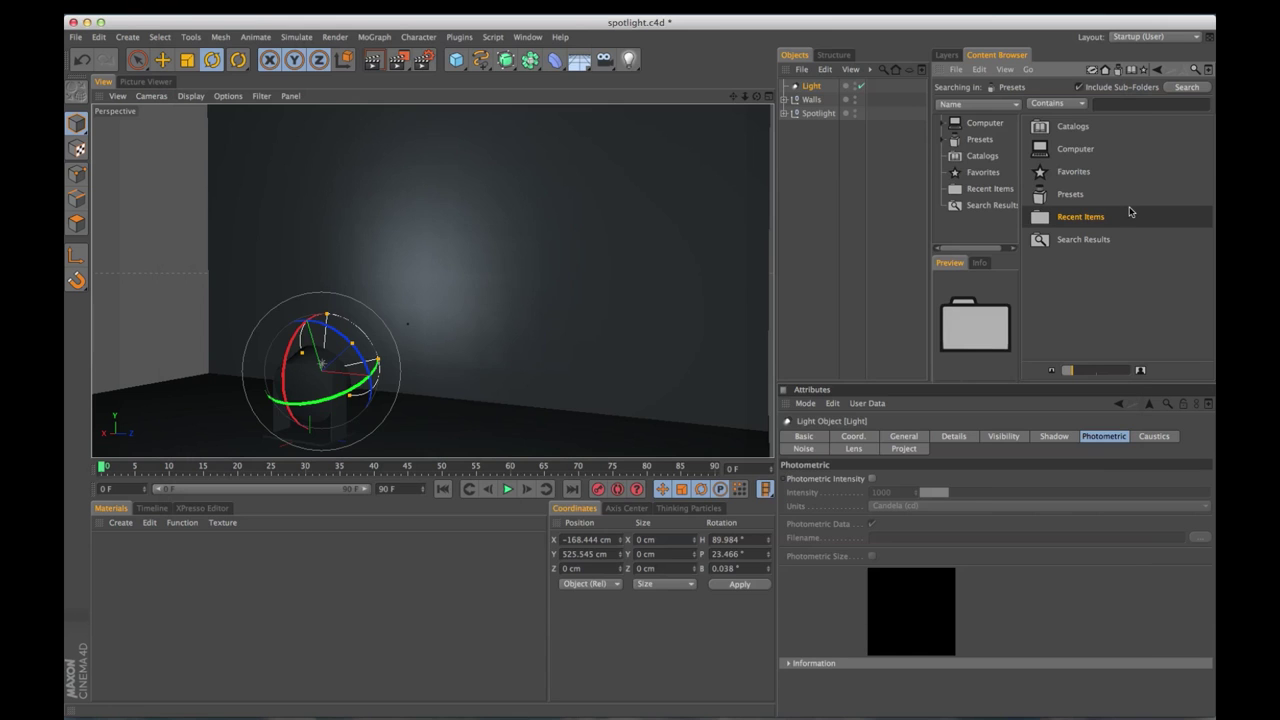
Open Presets > WhtHawk's IES Collection and widen the object, browser and attribute panels.
{"action": "double_click", "coordinate": [1068, 199]}
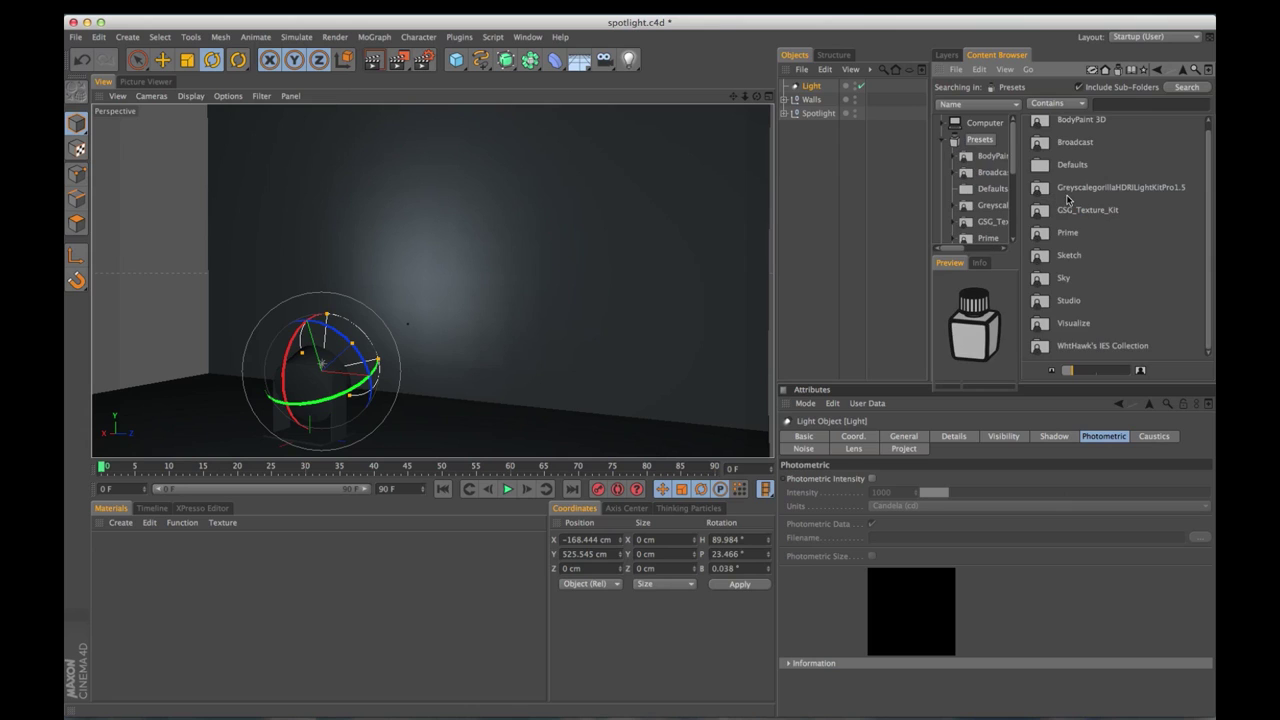
{"action": "left_click", "coordinate": [1072, 349]}
{"action": "double_click", "coordinate": [1072, 349]}
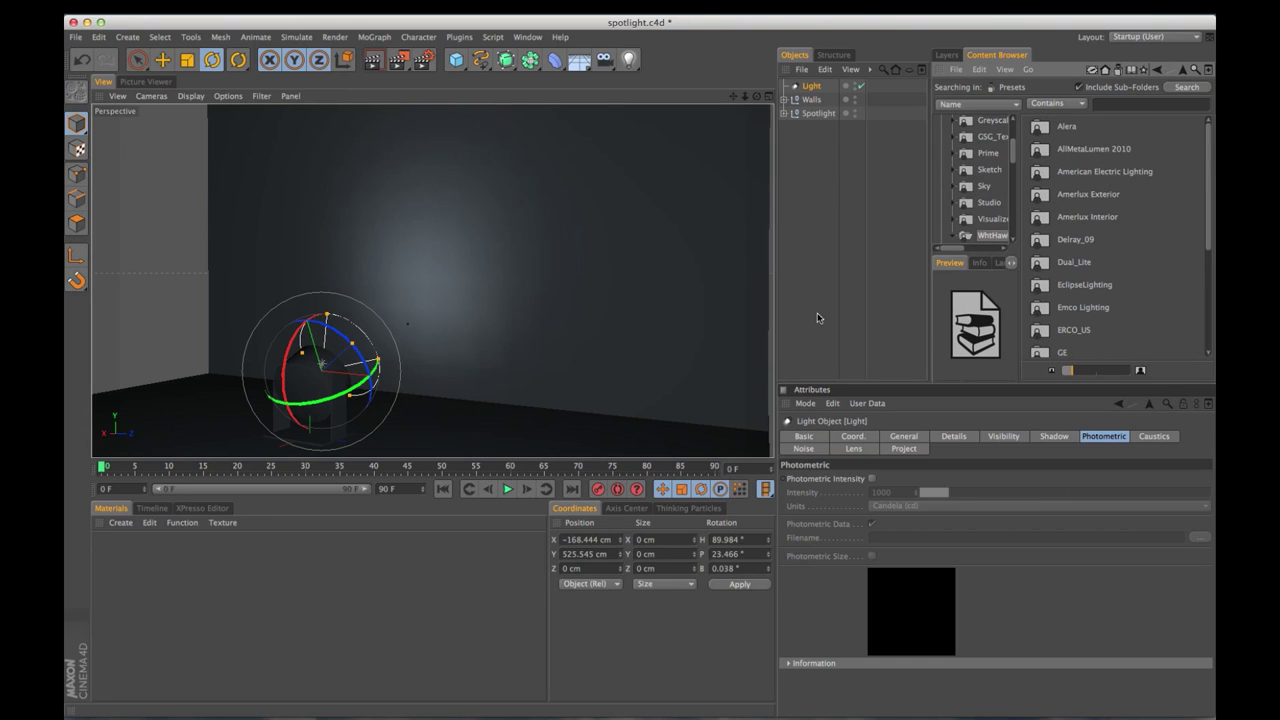
{"action": "left_click_drag", "start_coordinate": [755, 316], "coordinate": [636, 316]}
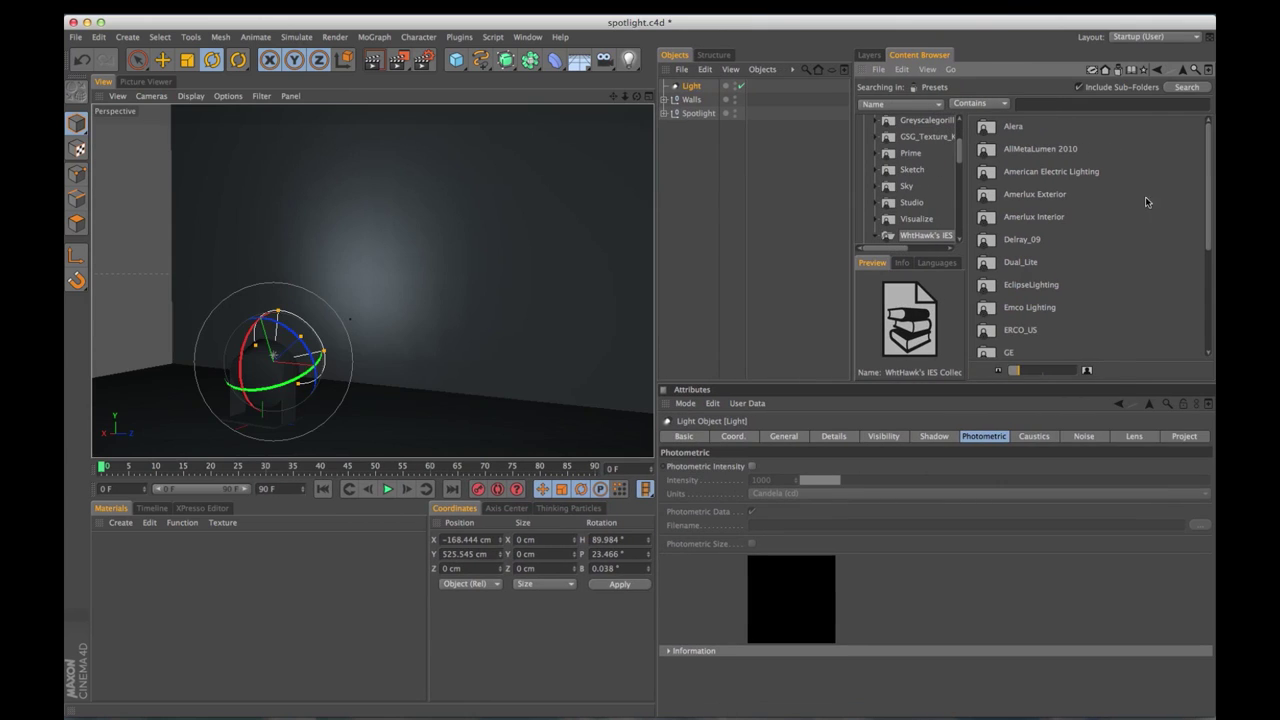
Go into GE > INCANDESCENT STD PAR and bring up options for 4510_(24654).ies.
{"action": "scroll", "coordinate": [1036, 148], "scroll_direction": "down", "scroll_amount": 3}
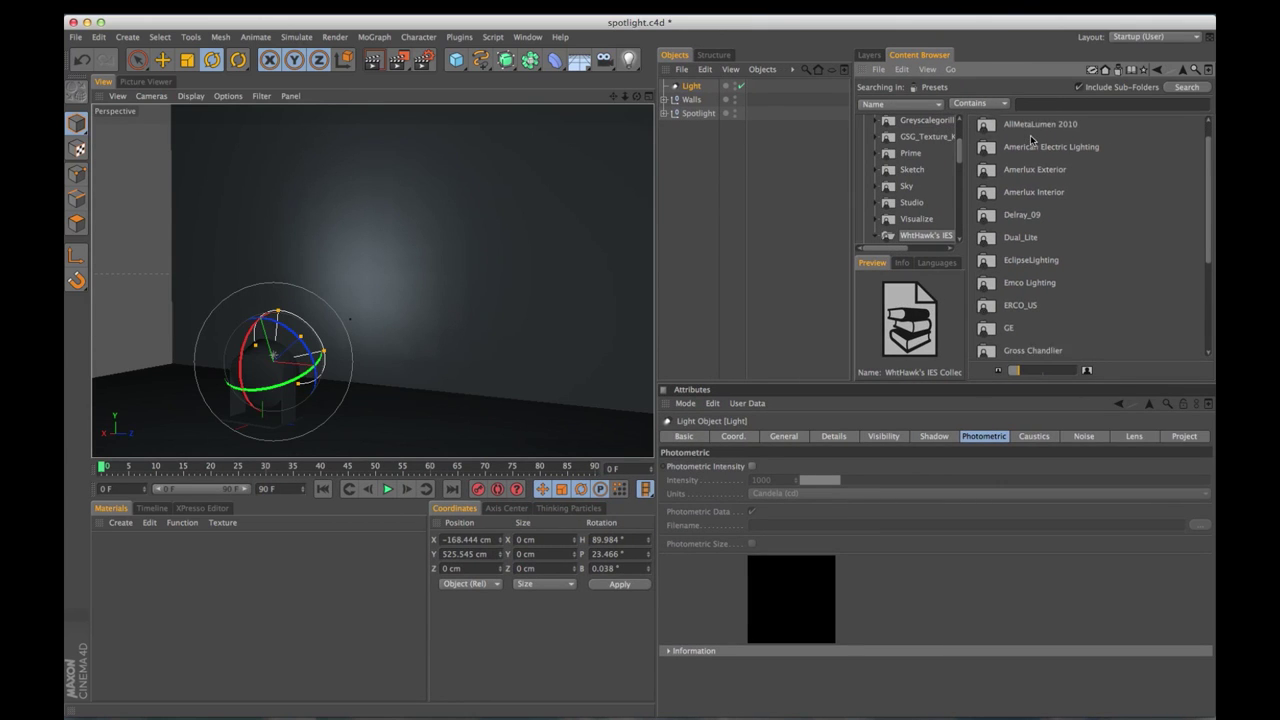
{"action": "scroll", "coordinate": [1031, 145], "scroll_direction": "down", "scroll_amount": 5}
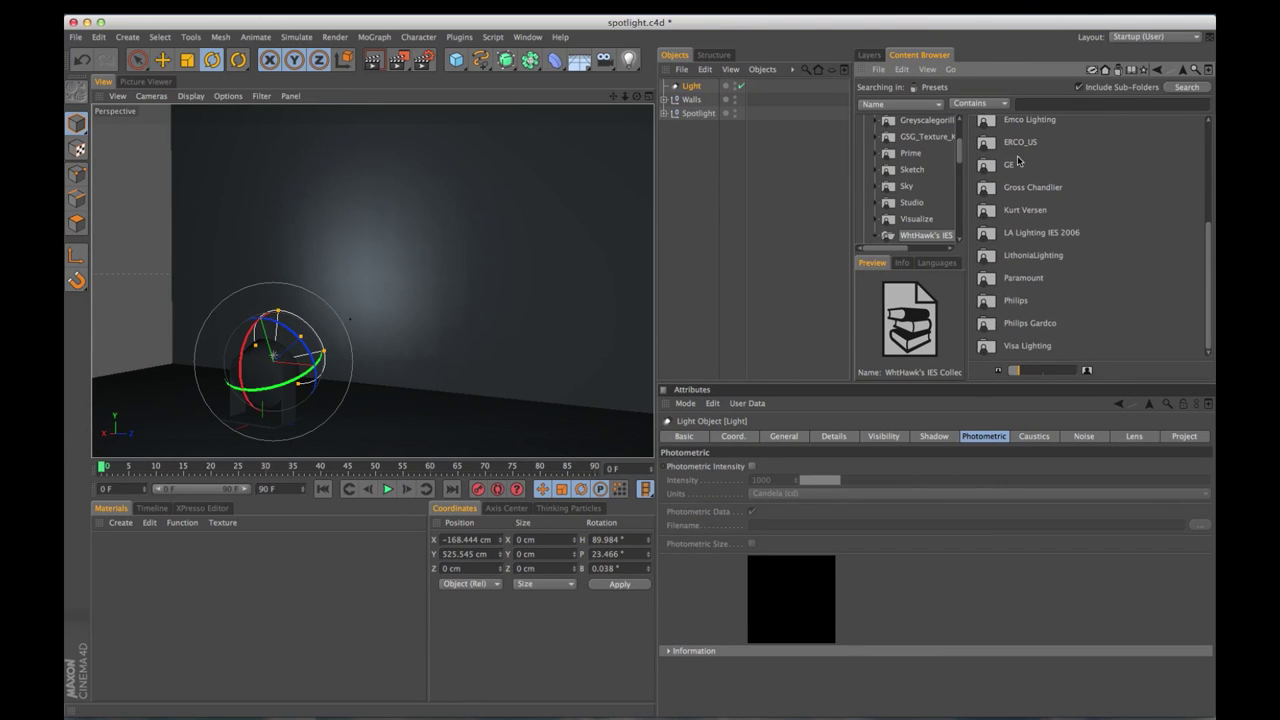
{"action": "double_click", "coordinate": [1004, 165]}
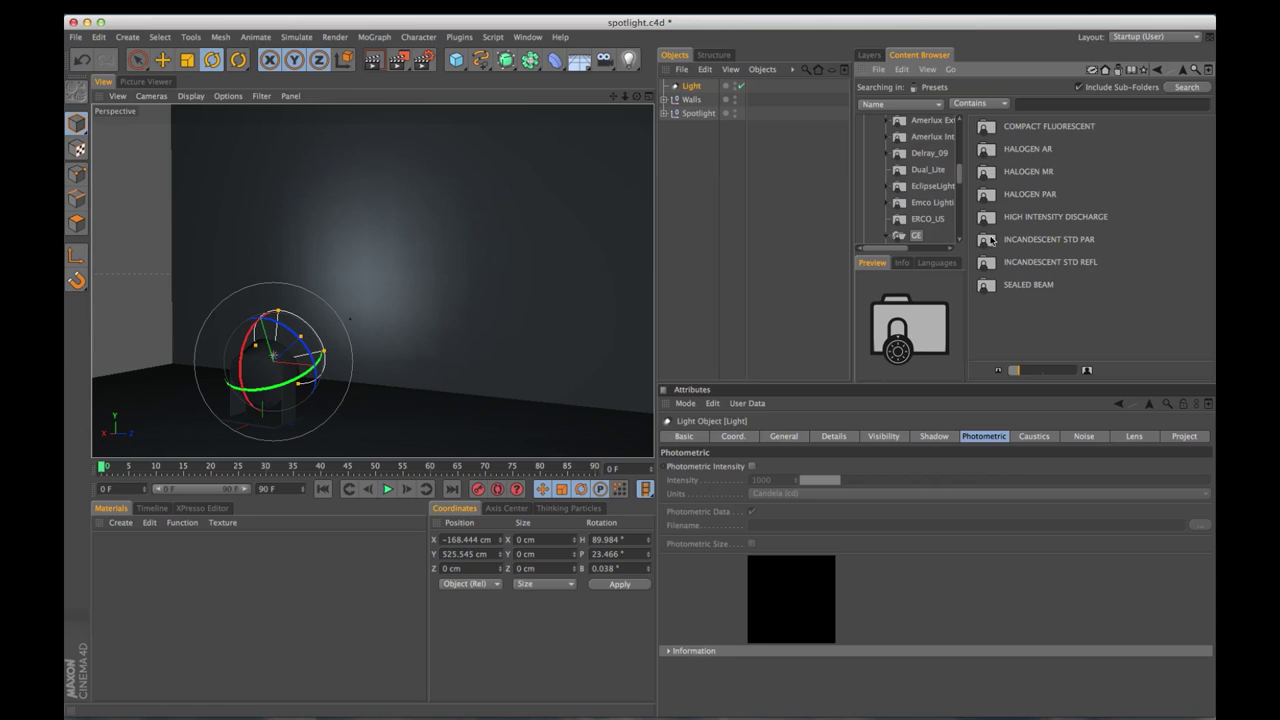
{"action": "double_click", "coordinate": [990, 240]}
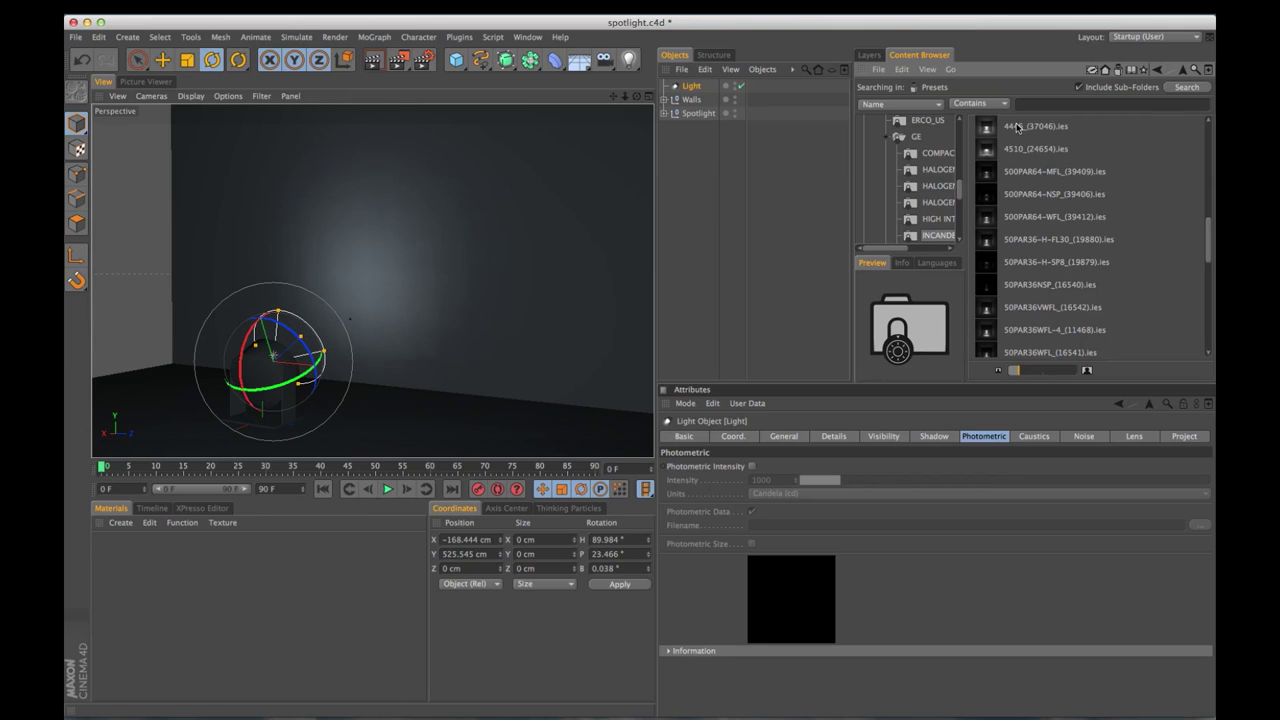
{"action": "right_click", "coordinate": [1124, 147]}
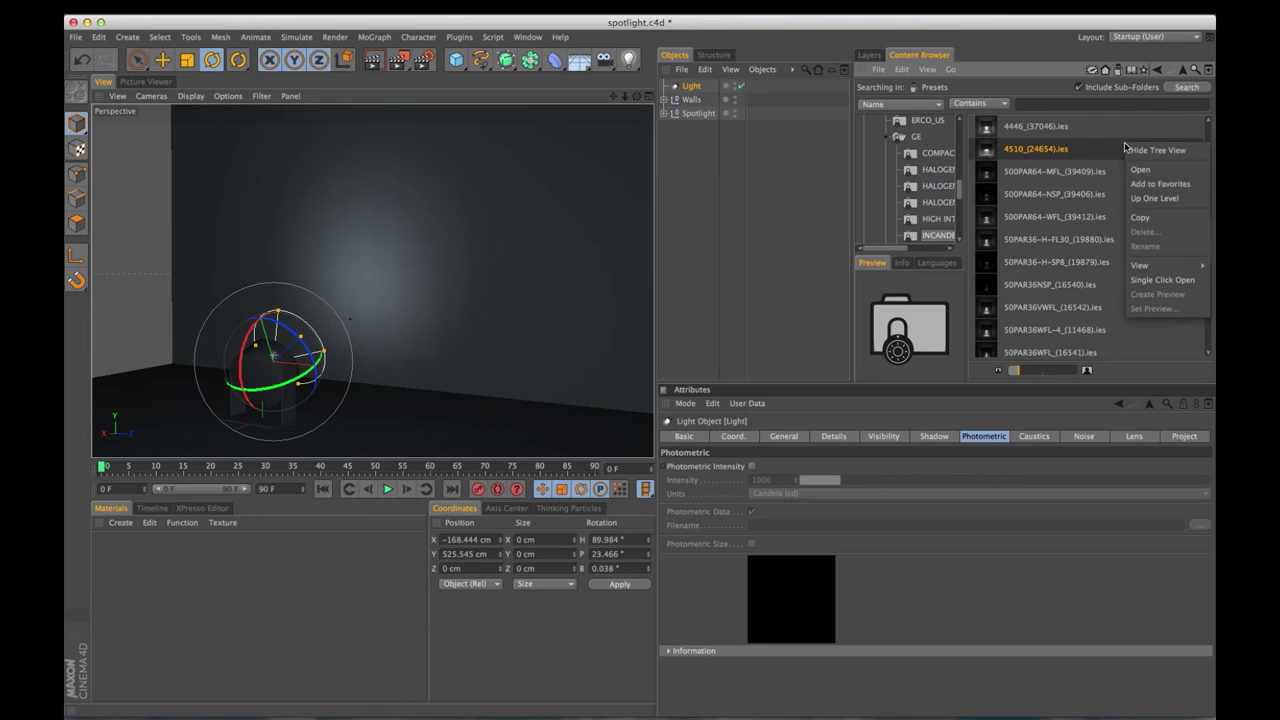
Show the IES files as enlarged thumbnail icons in a wider presets browser.
{"action": "left_click", "coordinate": [1106, 264]}
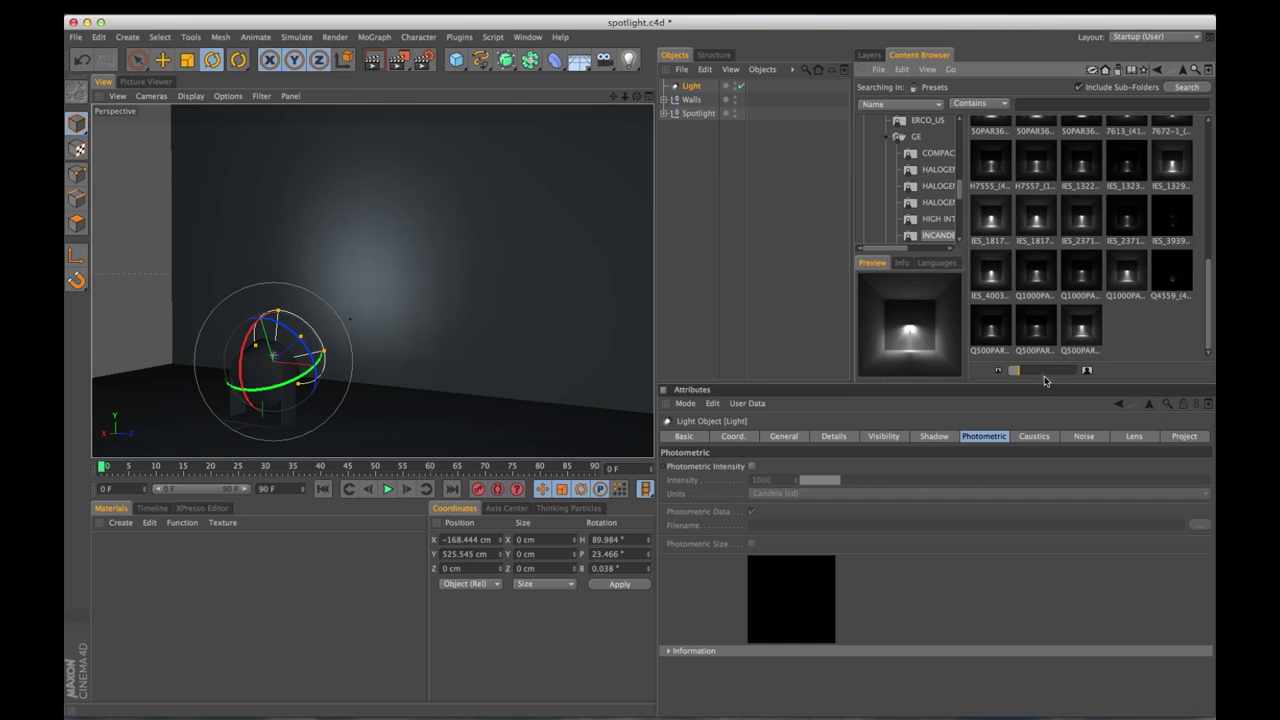
{"action": "left_click_drag", "start_coordinate": [1038, 371], "coordinate": [1076, 372]}
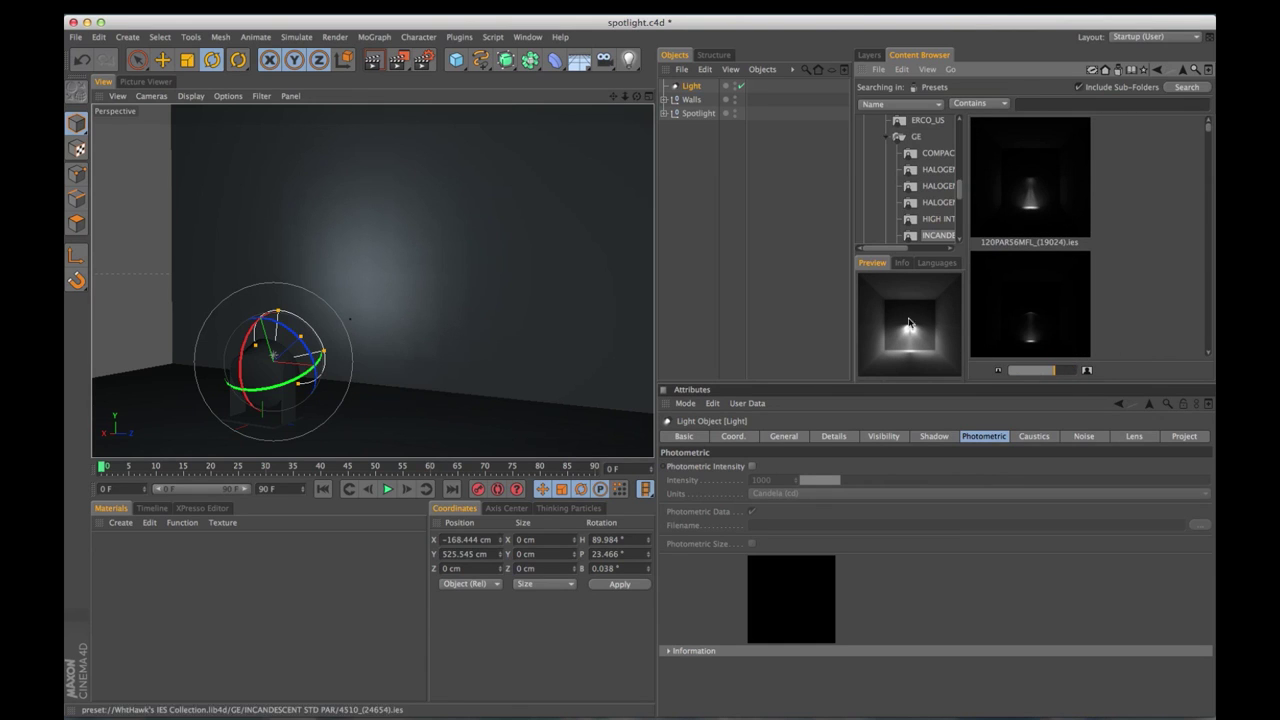
{"action": "left_click_drag", "start_coordinate": [850, 290], "coordinate": [780, 290]}
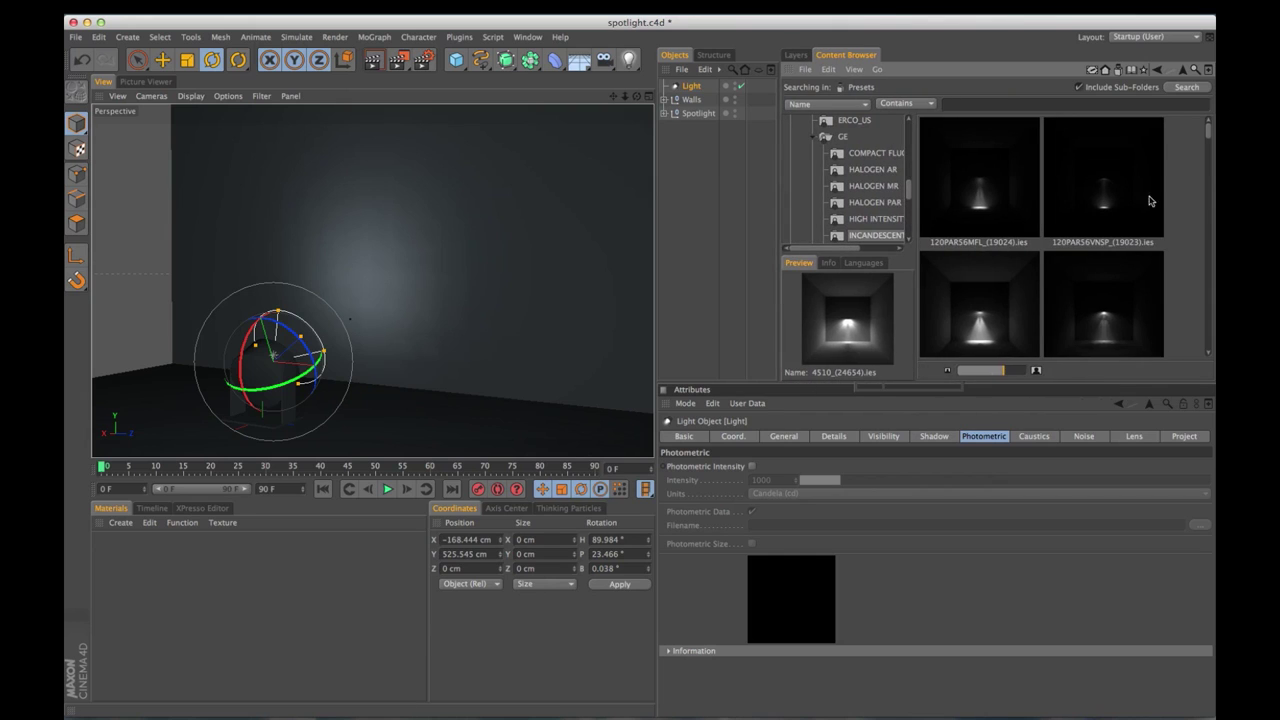
Scroll through the incandescent .ies thumbnails, then bring up the light's General settings.
{"action": "scroll", "coordinate": [1150, 187], "scroll_direction": "down", "scroll_amount": 1}
{"action": "scroll", "coordinate": [1018, 189], "scroll_direction": "down", "scroll_amount": 1}
{"action": "scroll", "coordinate": [1018, 189], "scroll_direction": "down", "scroll_amount": 1}
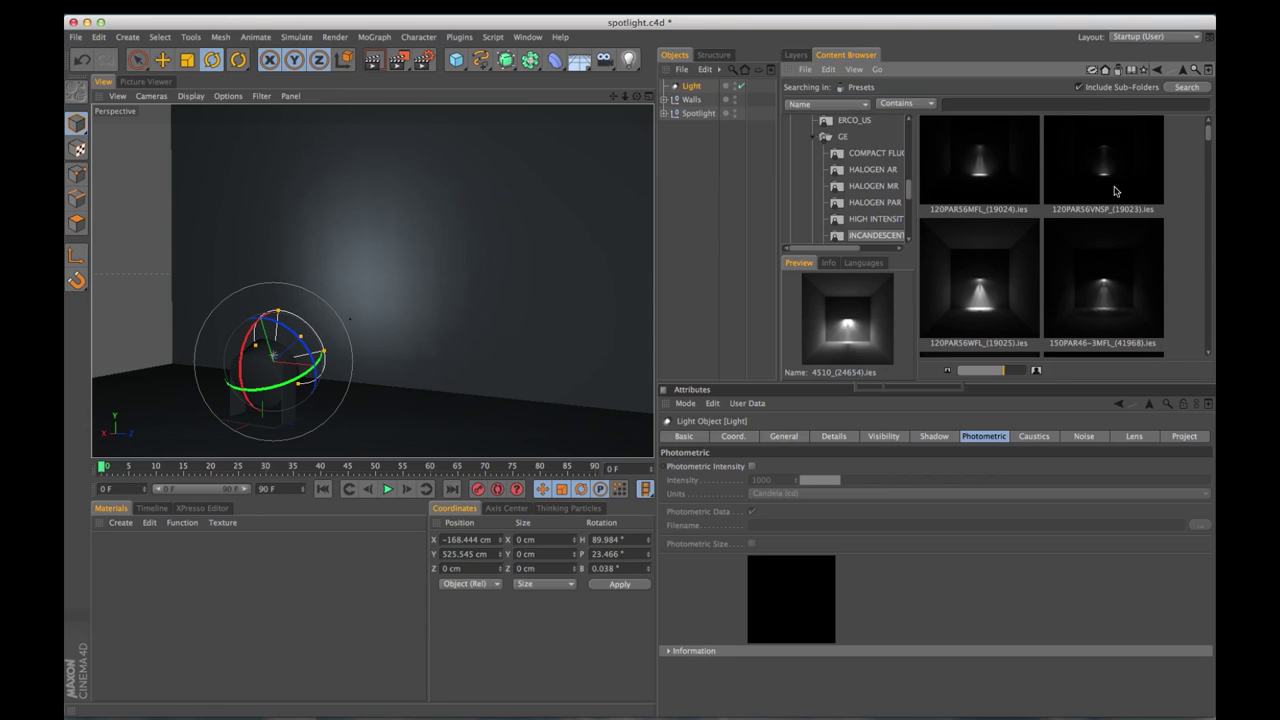
{"action": "scroll", "coordinate": [1093, 320], "scroll_direction": "down", "scroll_amount": 5}
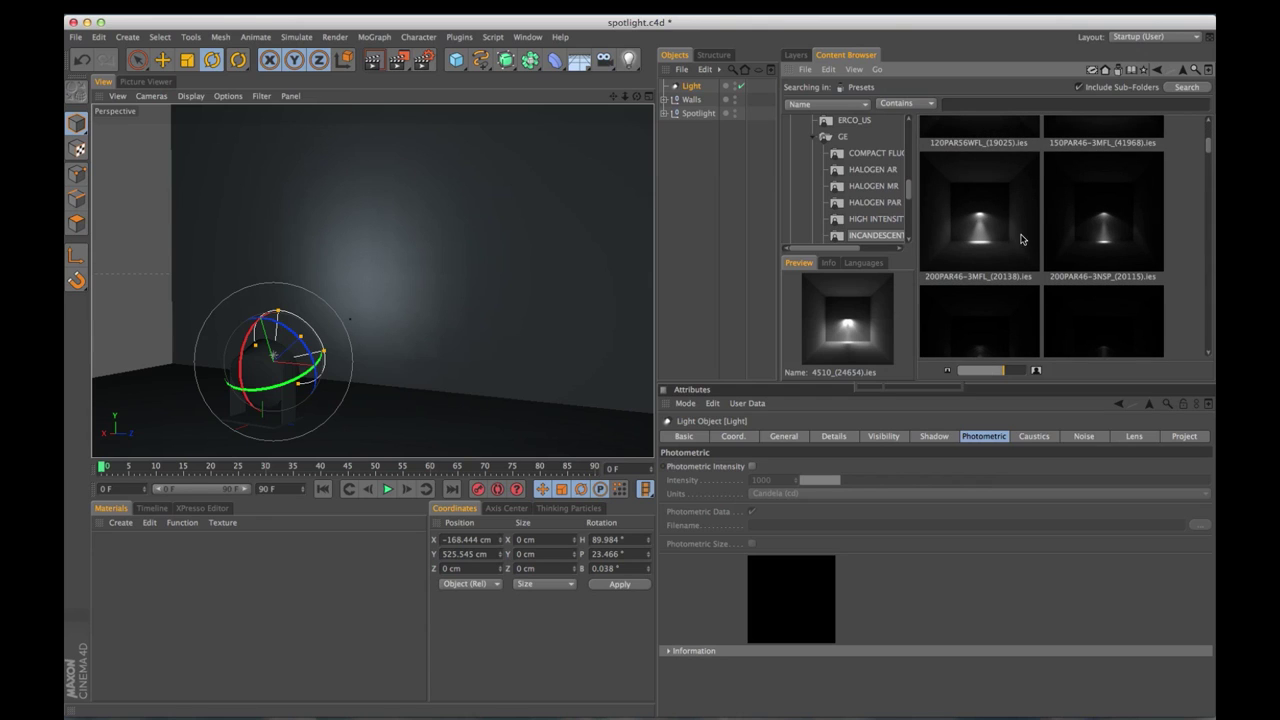
{"action": "scroll", "coordinate": [1022, 239], "scroll_direction": "down", "scroll_amount": 3}
{"action": "scroll", "coordinate": [1022, 239], "scroll_direction": "down", "scroll_amount": 6}
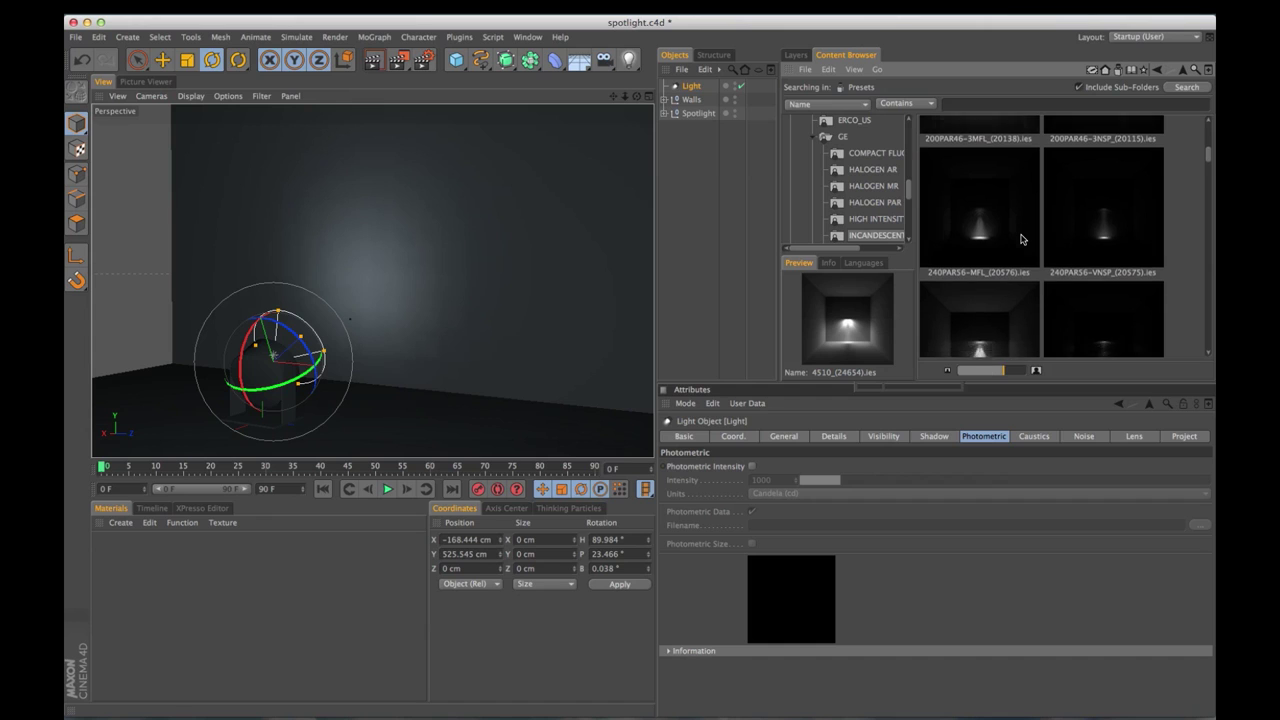
{"action": "scroll", "coordinate": [1022, 239], "scroll_direction": "down", "scroll_amount": 6}
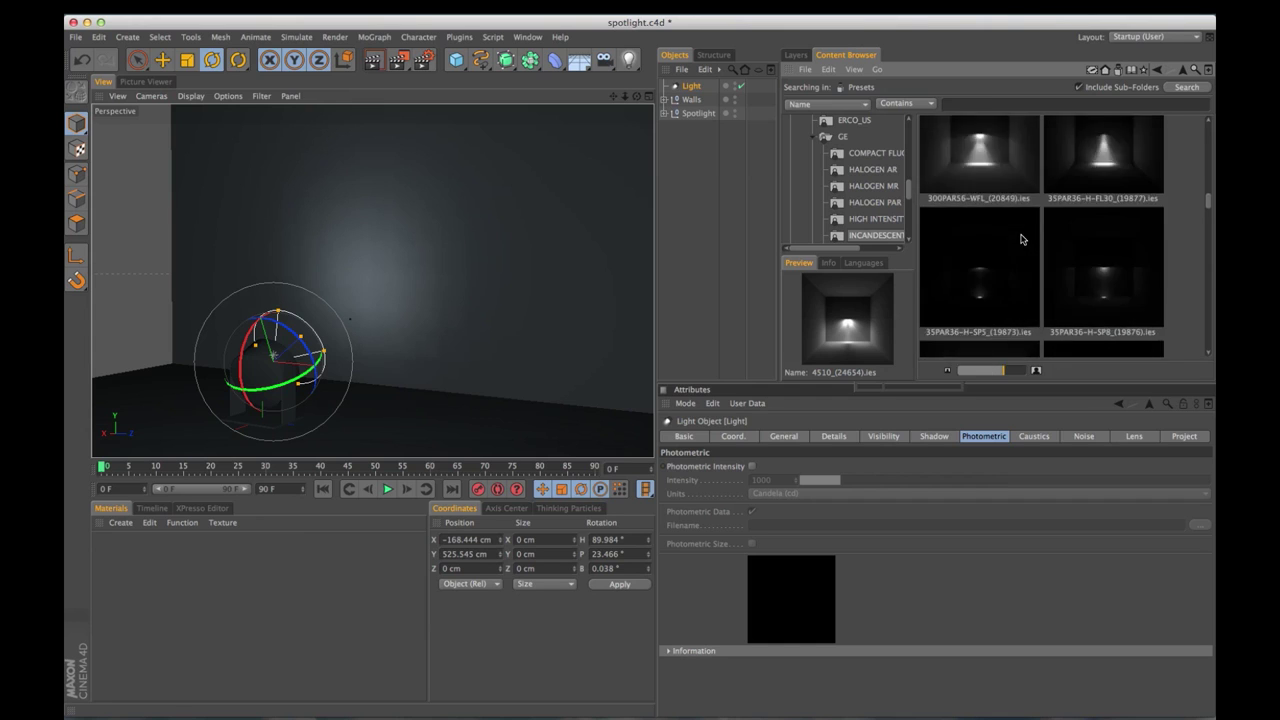
{"action": "scroll", "coordinate": [1022, 239], "scroll_direction": "up", "scroll_amount": 3}
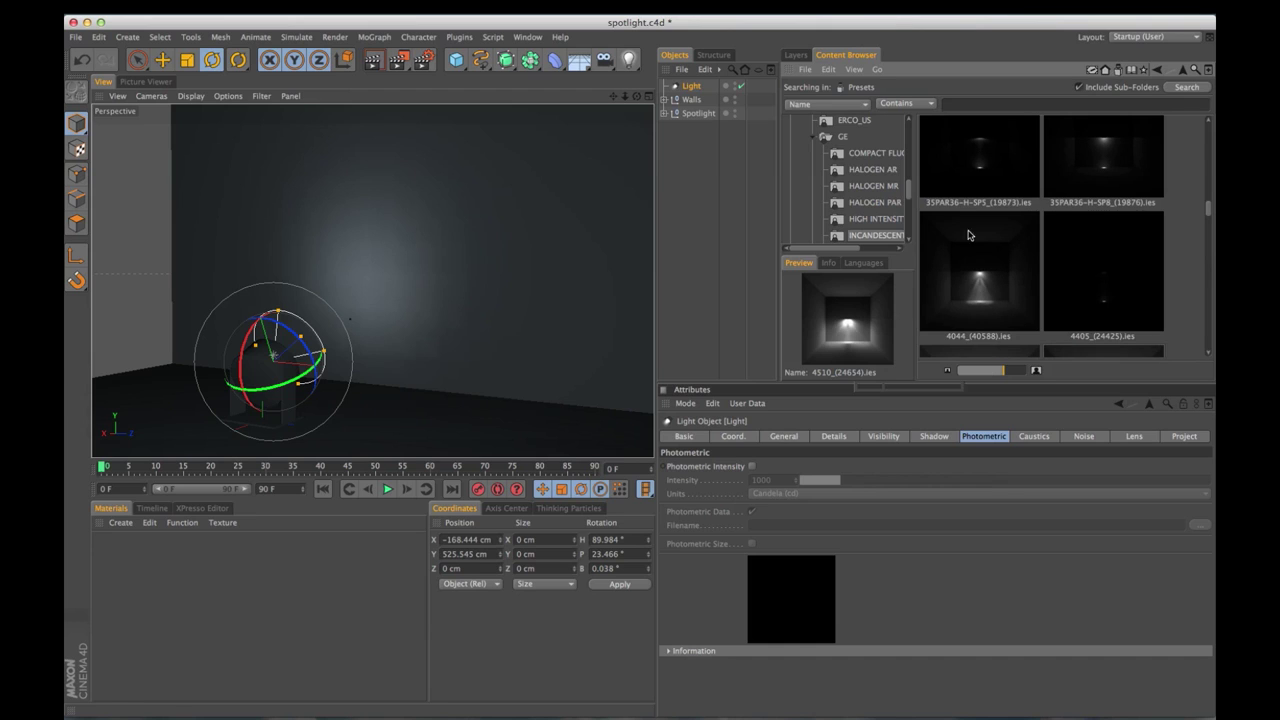
{"action": "left_click", "coordinate": [781, 438]}
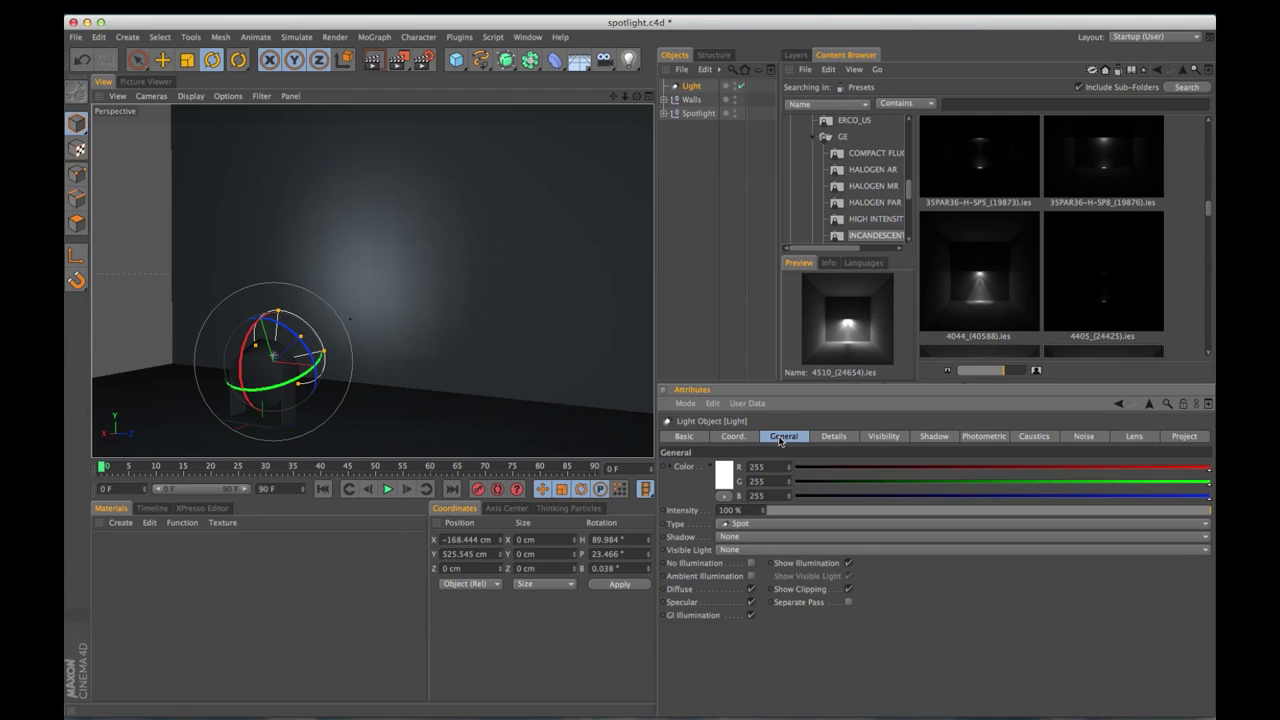
Set the light Type to IES and load 4044_(40588).ies as its photometric file.
{"action": "left_click", "coordinate": [737, 524]}
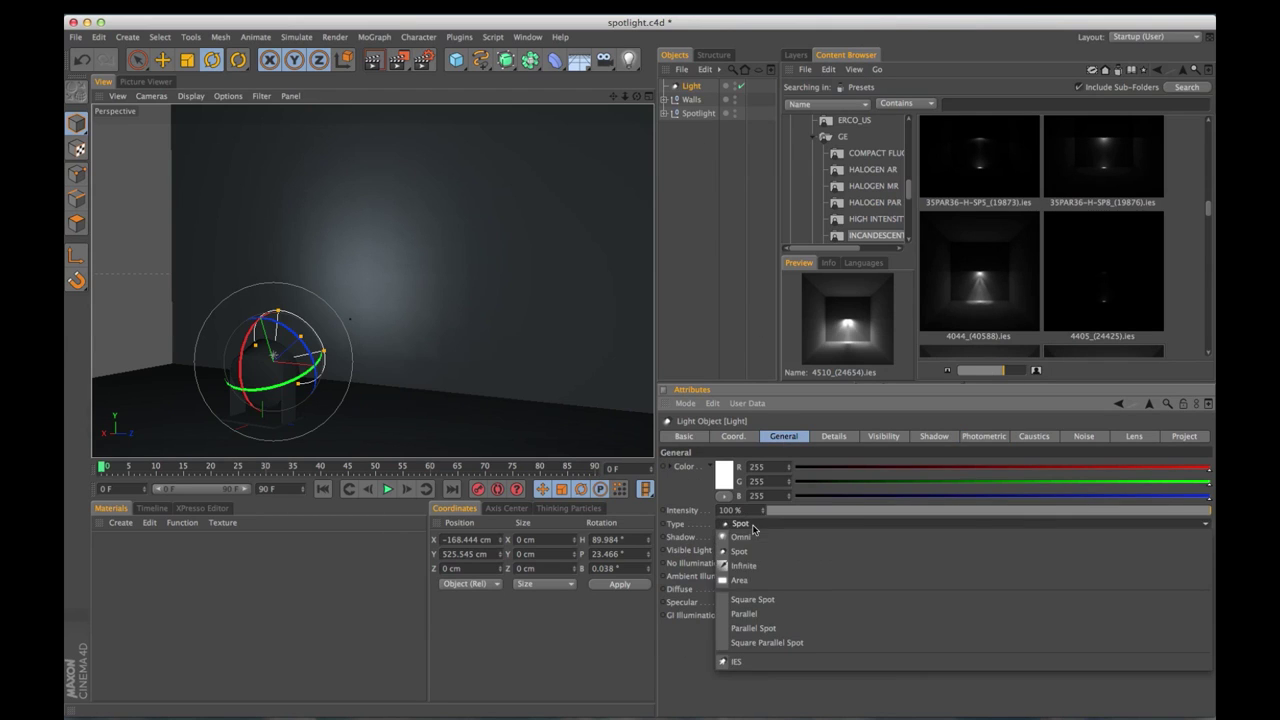
{"action": "left_click", "coordinate": [754, 661]}
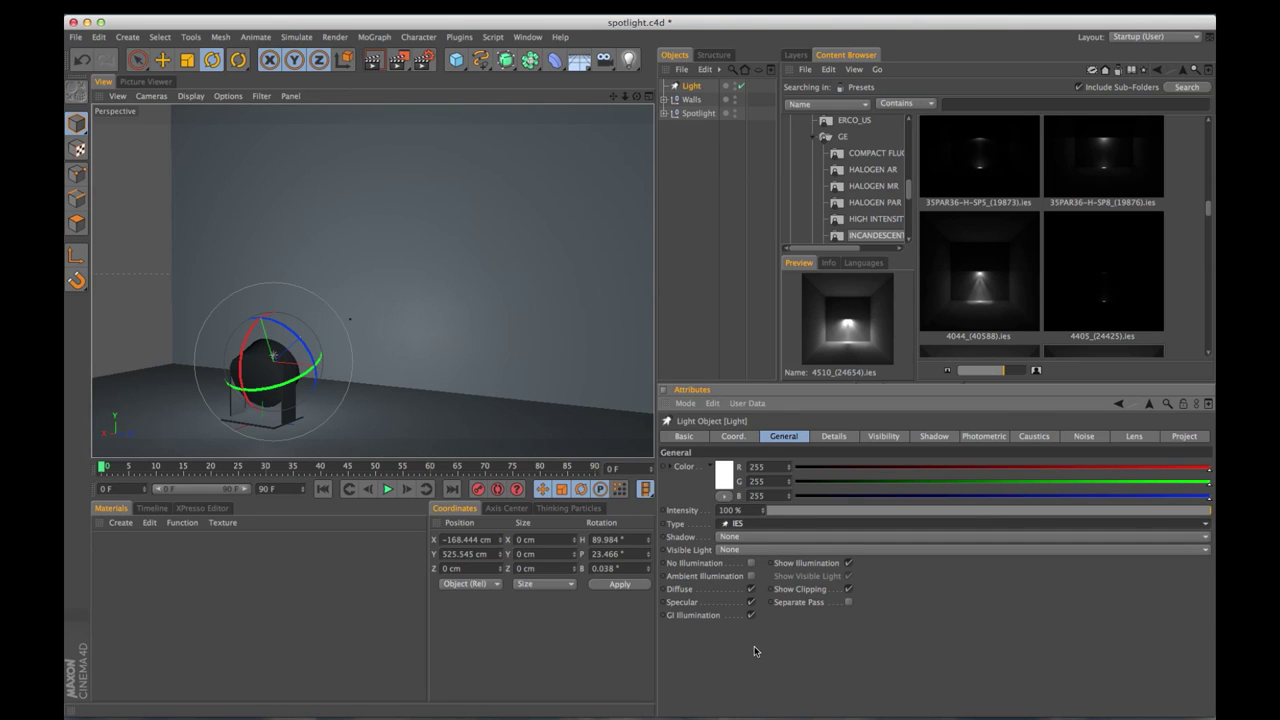
{"action": "left_click", "coordinate": [978, 438]}
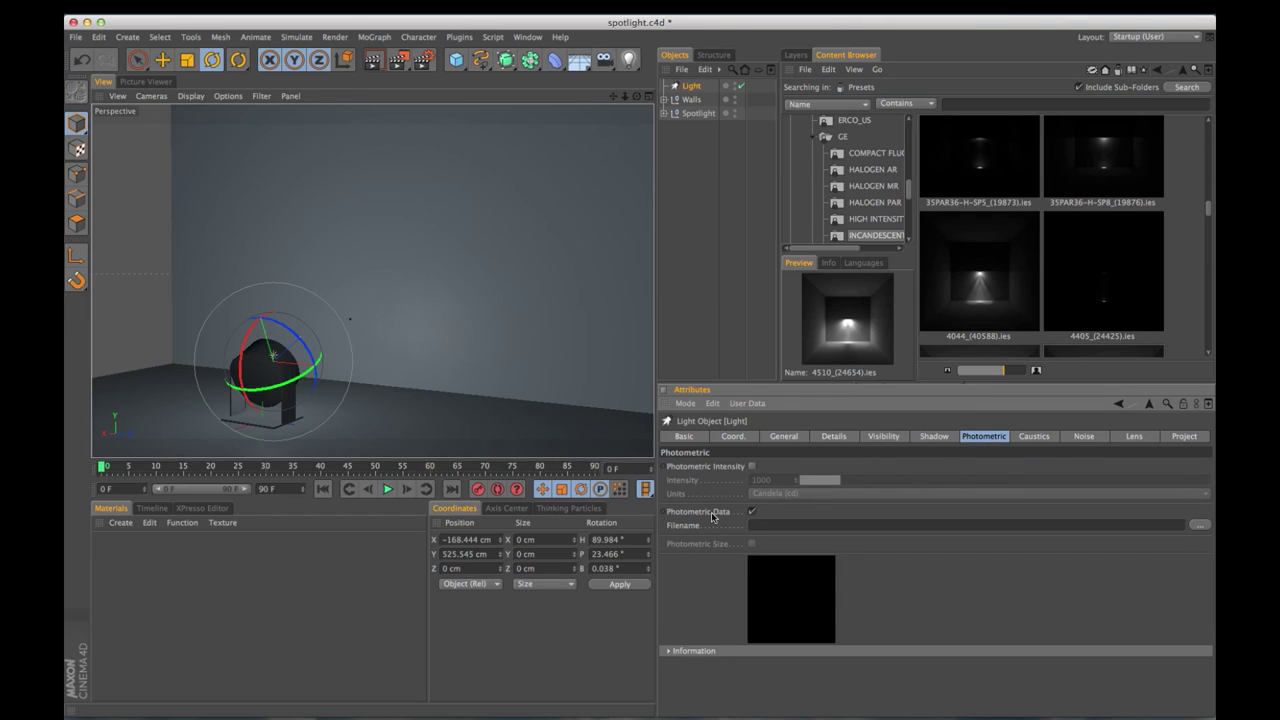
{"action": "left_click_drag", "start_coordinate": [967, 283], "coordinate": [801, 527]}
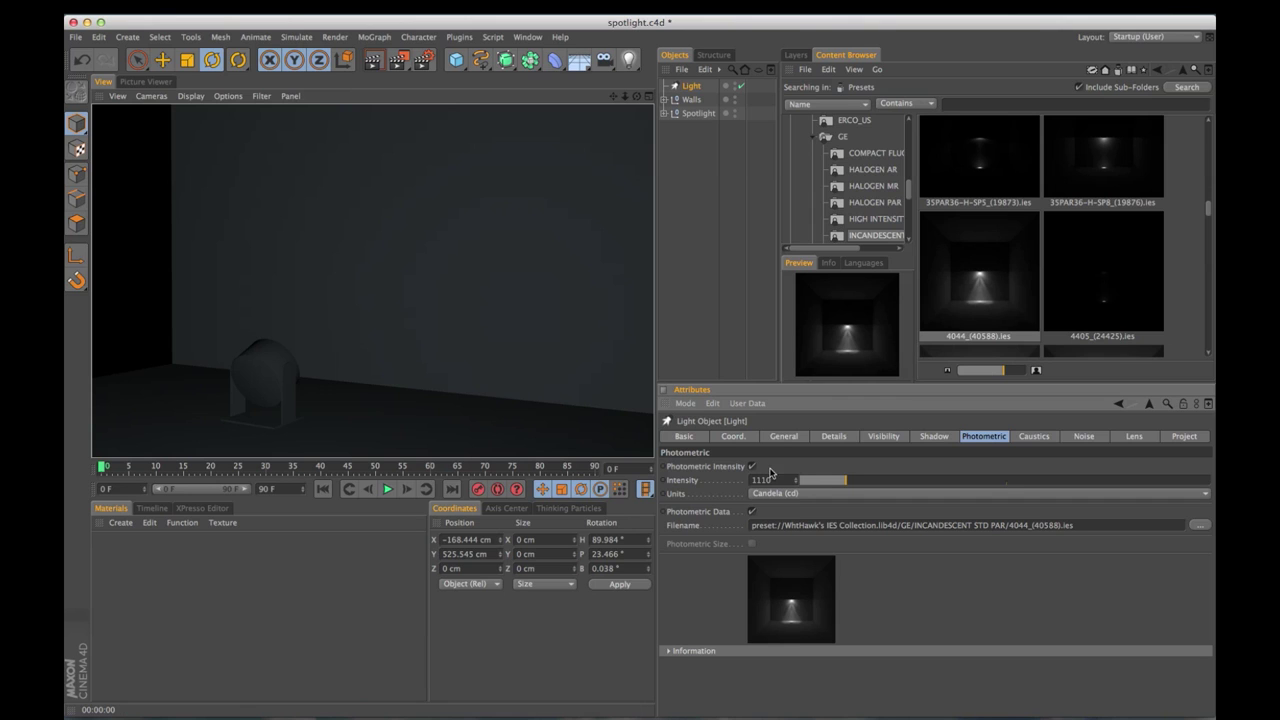
Raise Photometric Intensity to about 29618 cd, then show the Shadow tab.
{"action": "left_click_drag", "start_coordinate": [796, 480], "coordinate": [800, 470]}
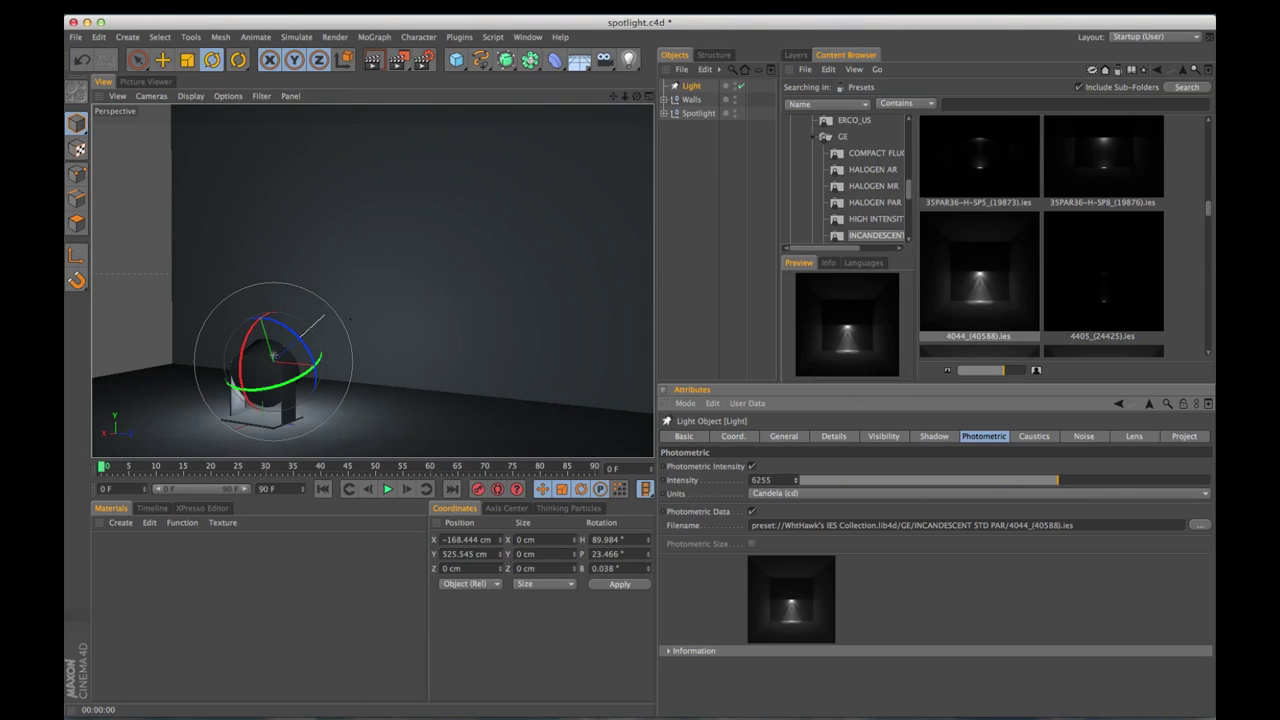
{"action": "left_click_drag", "start_coordinate": [1060, 480], "coordinate": [1207, 480]}
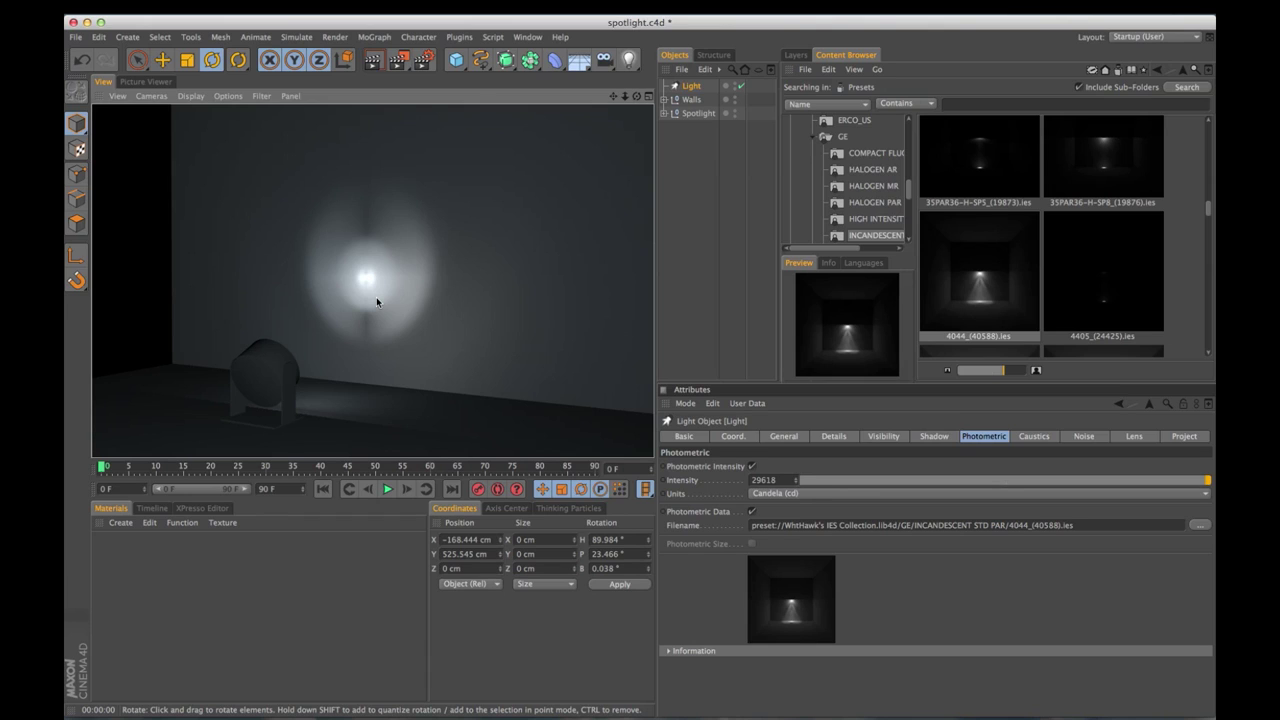
{"action": "left_click", "coordinate": [938, 437]}
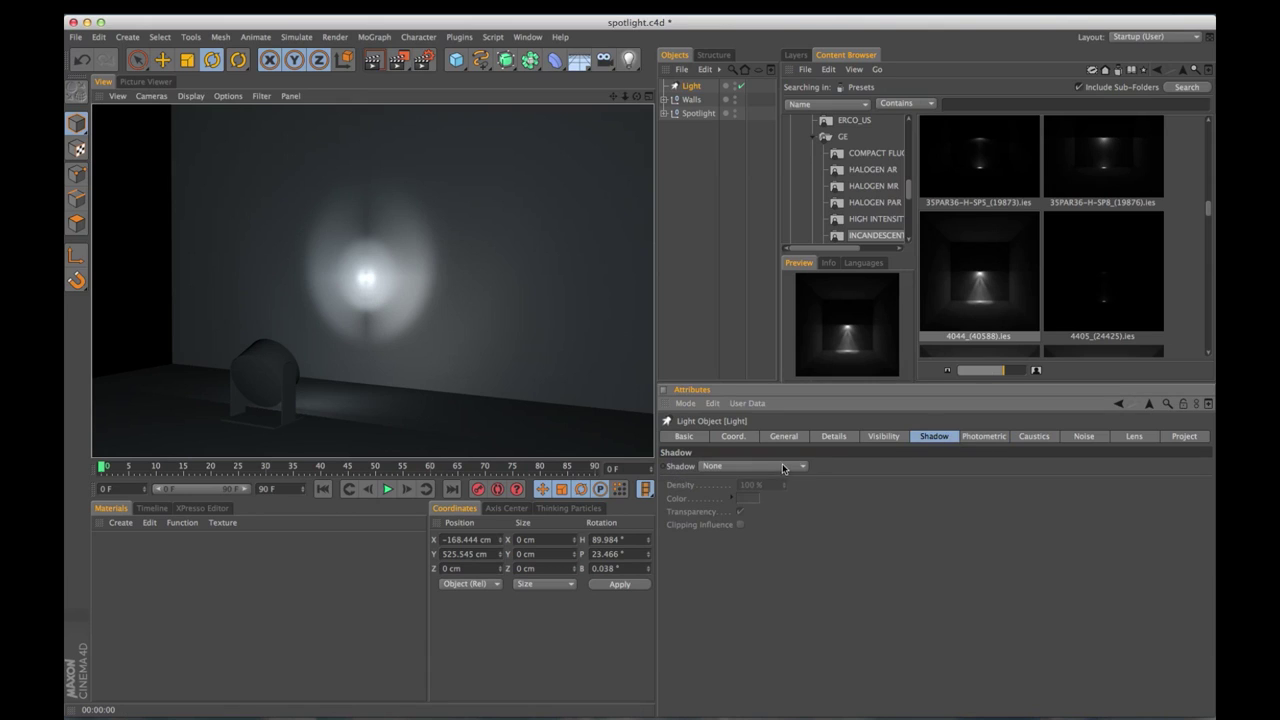
Look over the Visibility options, then go back to General with Shadow left at None.
{"action": "left_click", "coordinate": [870, 441]}
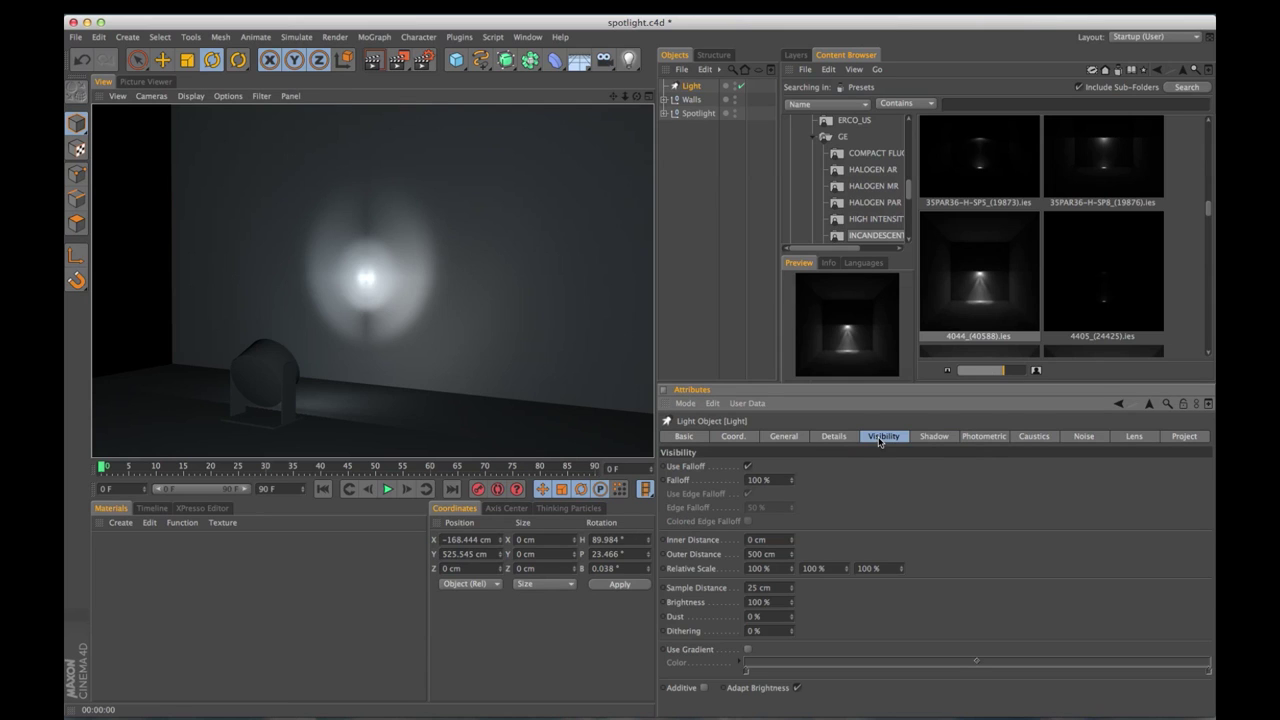
{"action": "left_click", "coordinate": [751, 441]}
{"action": "left_click", "coordinate": [777, 441]}
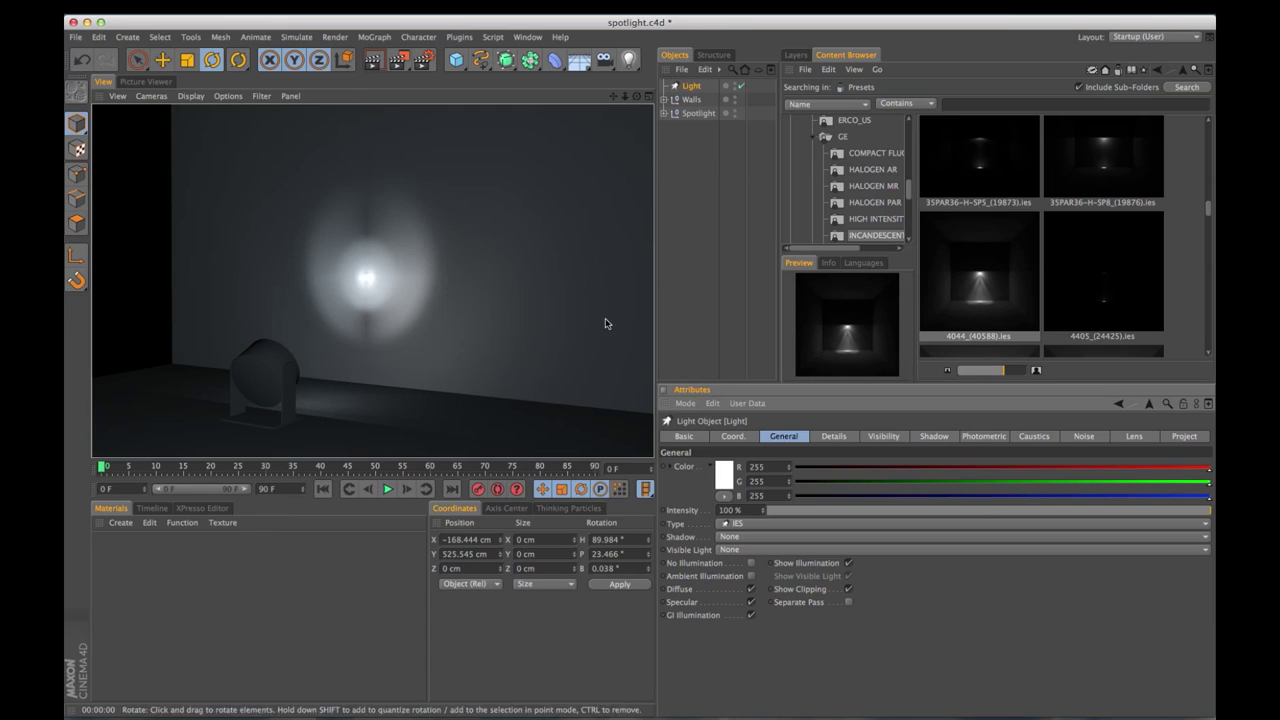
Change the light type to Spot and create a new material for editing.
{"action": "left_click", "coordinate": [749, 525]}
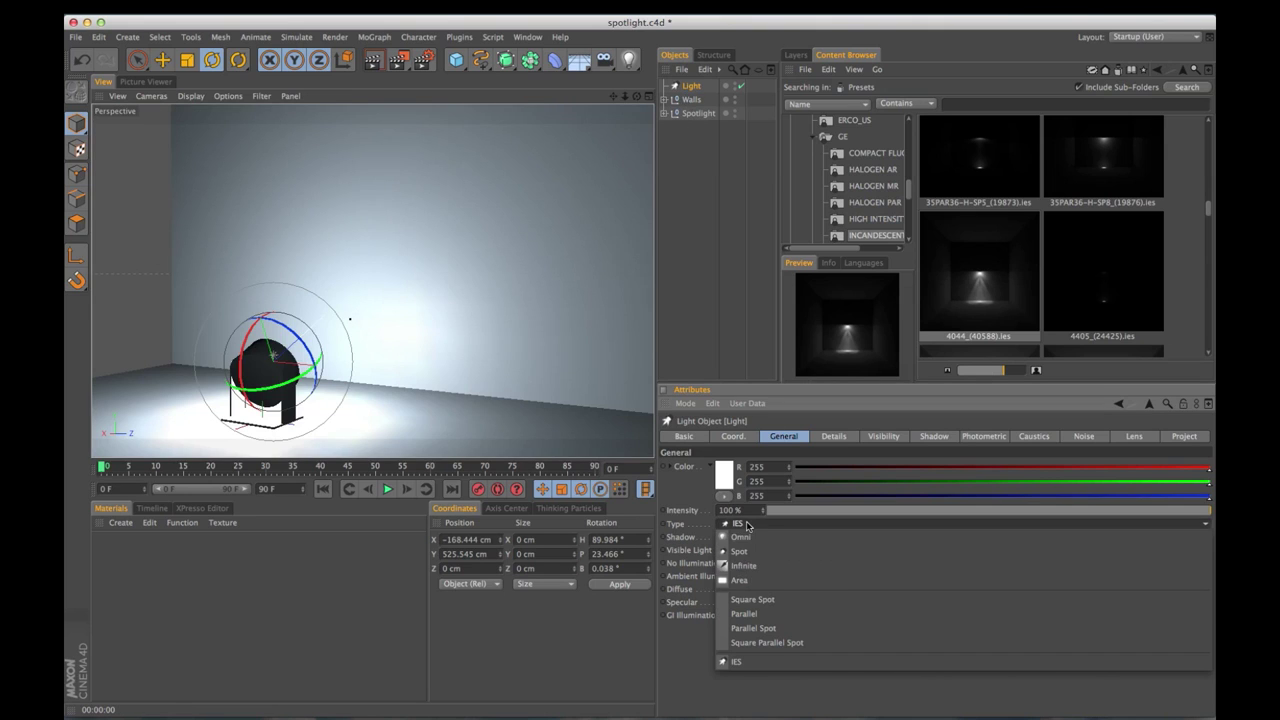
{"action": "left_click", "coordinate": [755, 553]}
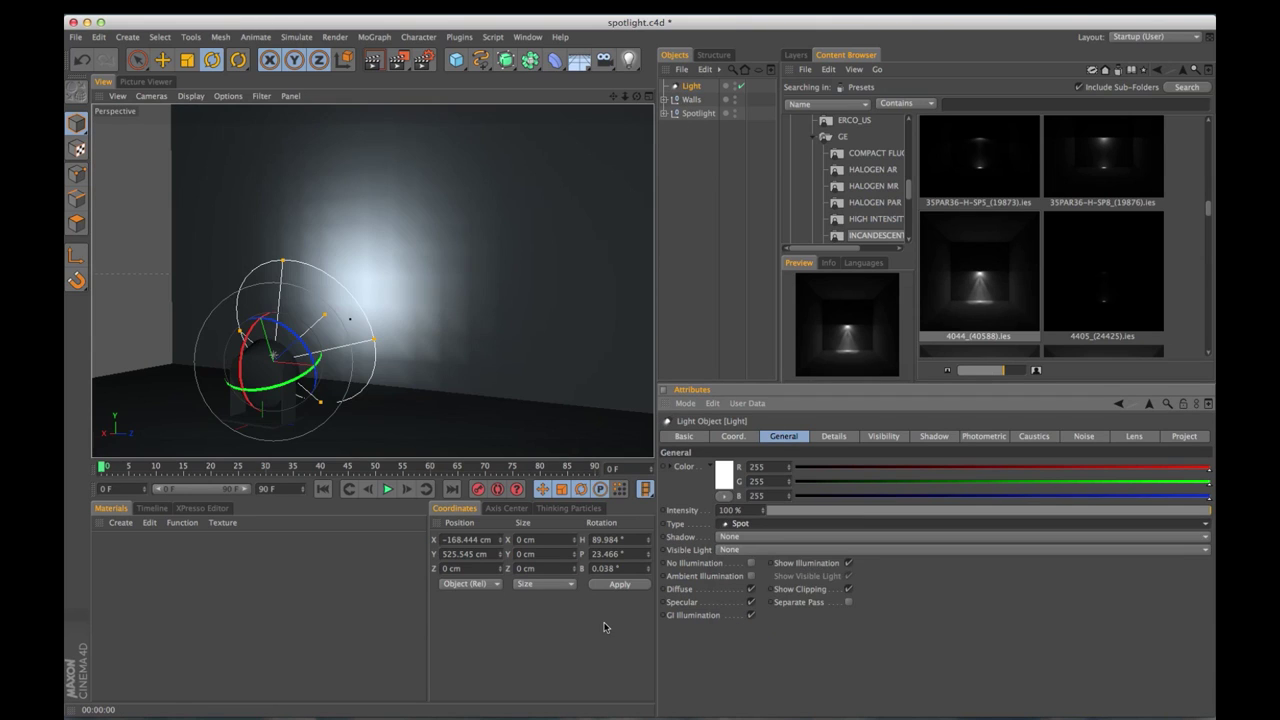
{"action": "double_click", "coordinate": [203, 596]}
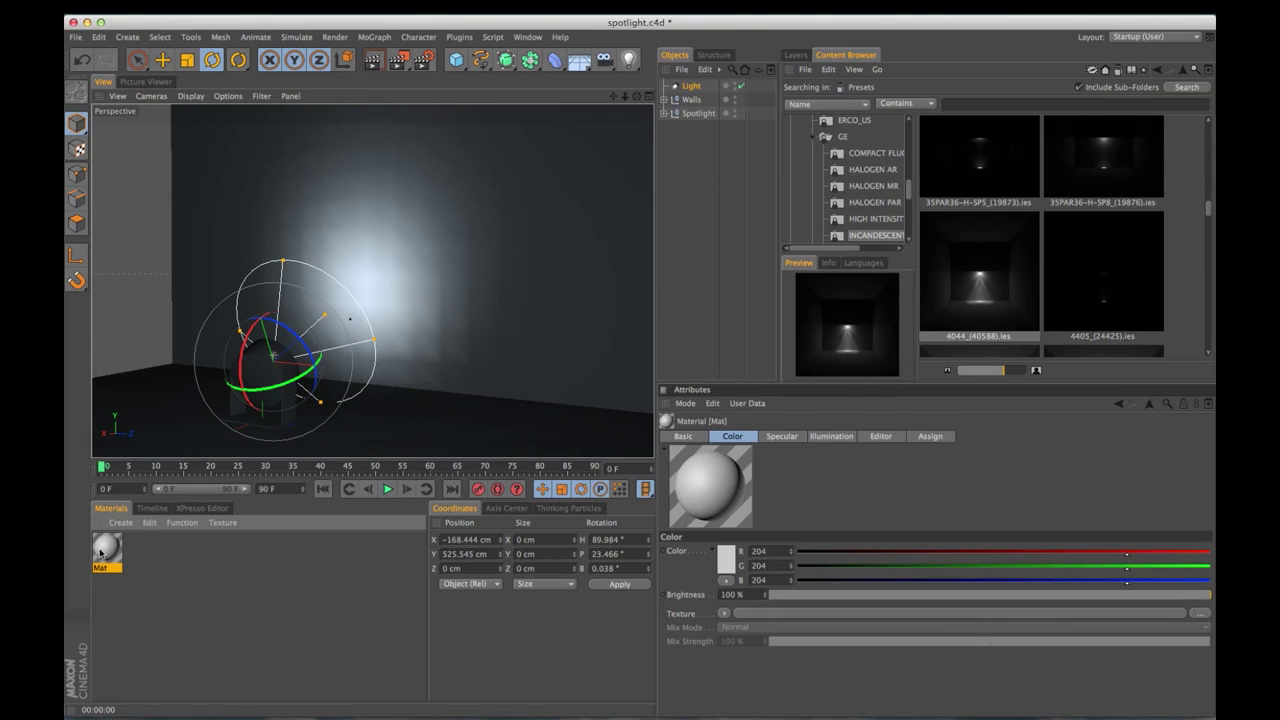
{"action": "double_click", "coordinate": [106, 553]}
Turn off the material's Color and Specular channels and enable Transparency.
{"action": "left_click", "coordinate": [338, 239]}
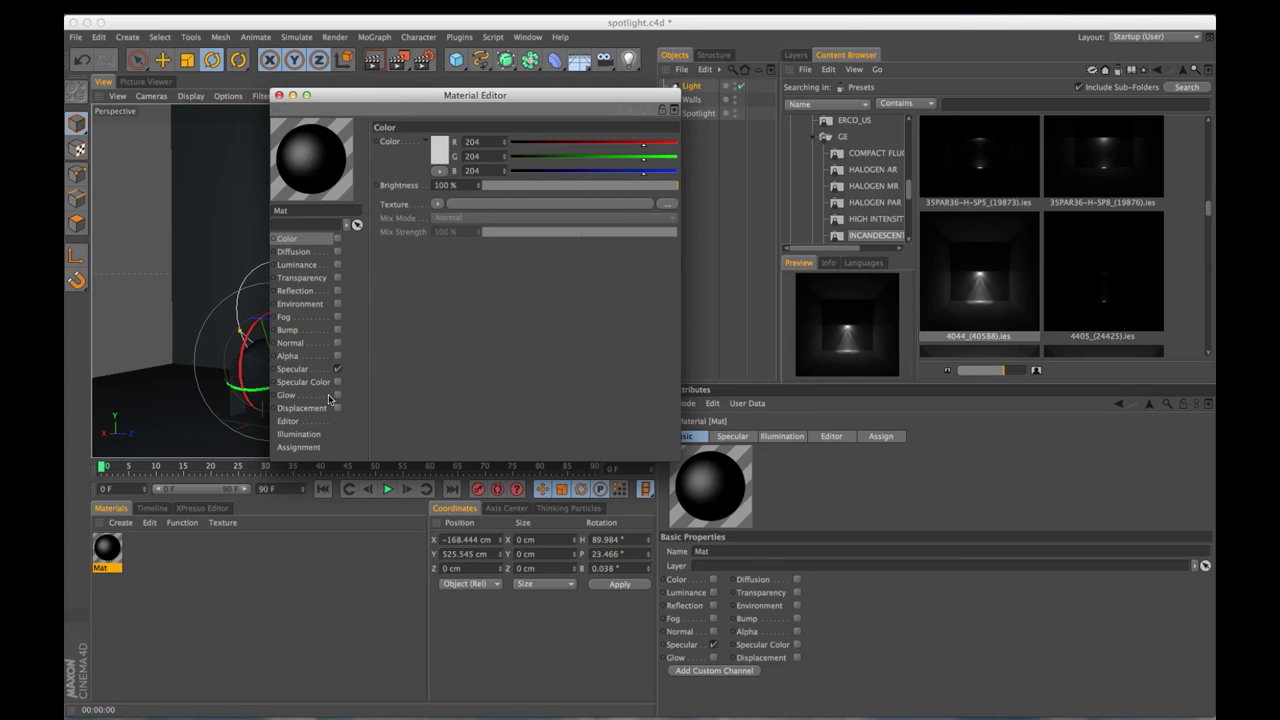
{"action": "left_click", "coordinate": [336, 370]}
{"action": "left_click", "coordinate": [337, 277]}
{"action": "left_click", "coordinate": [312, 279]}
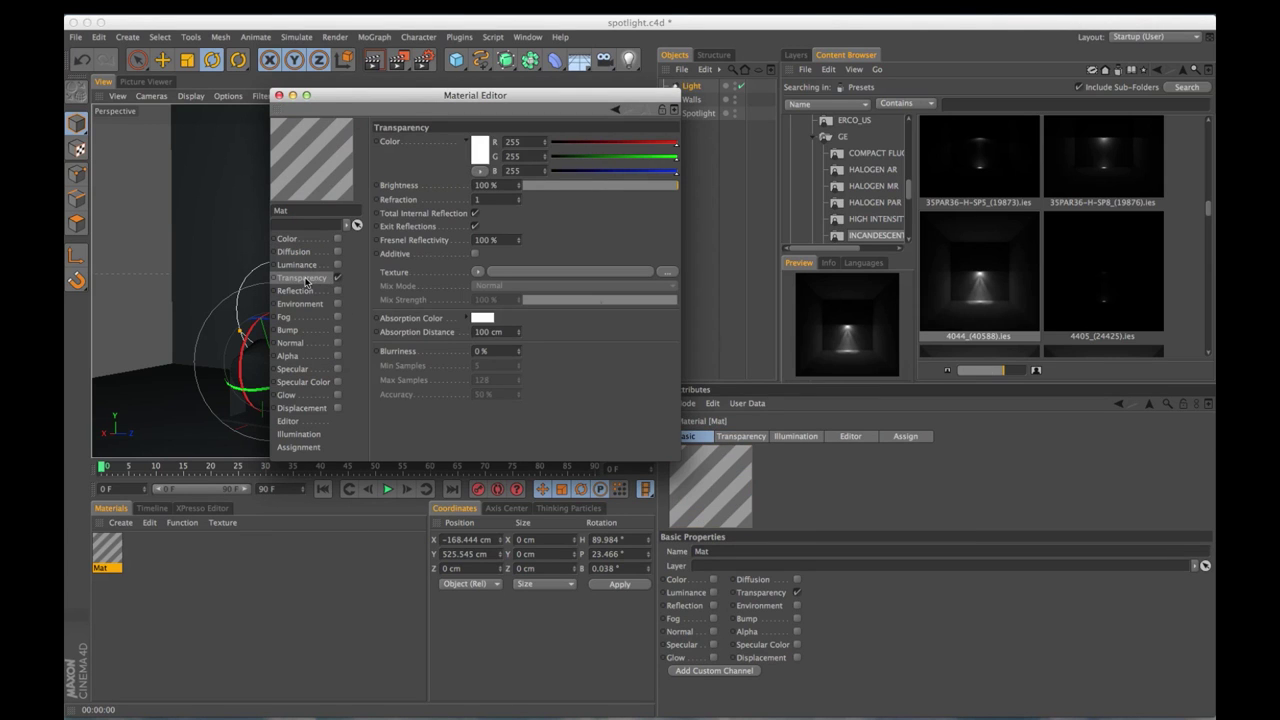
Load a Surfaces > Checkerboard shader into Transparency and darken its Color 1 to grey.
{"action": "left_click", "coordinate": [478, 272]}
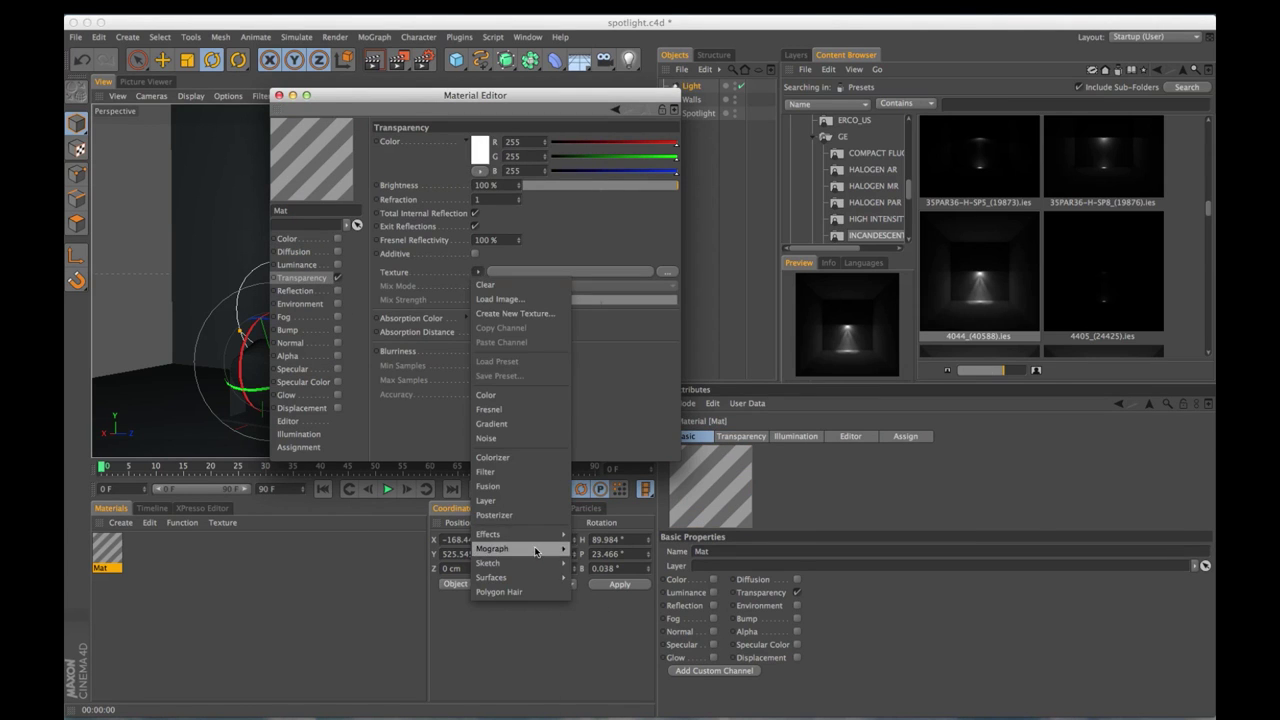
{"action": "mouse_move", "coordinate": [537, 570]}
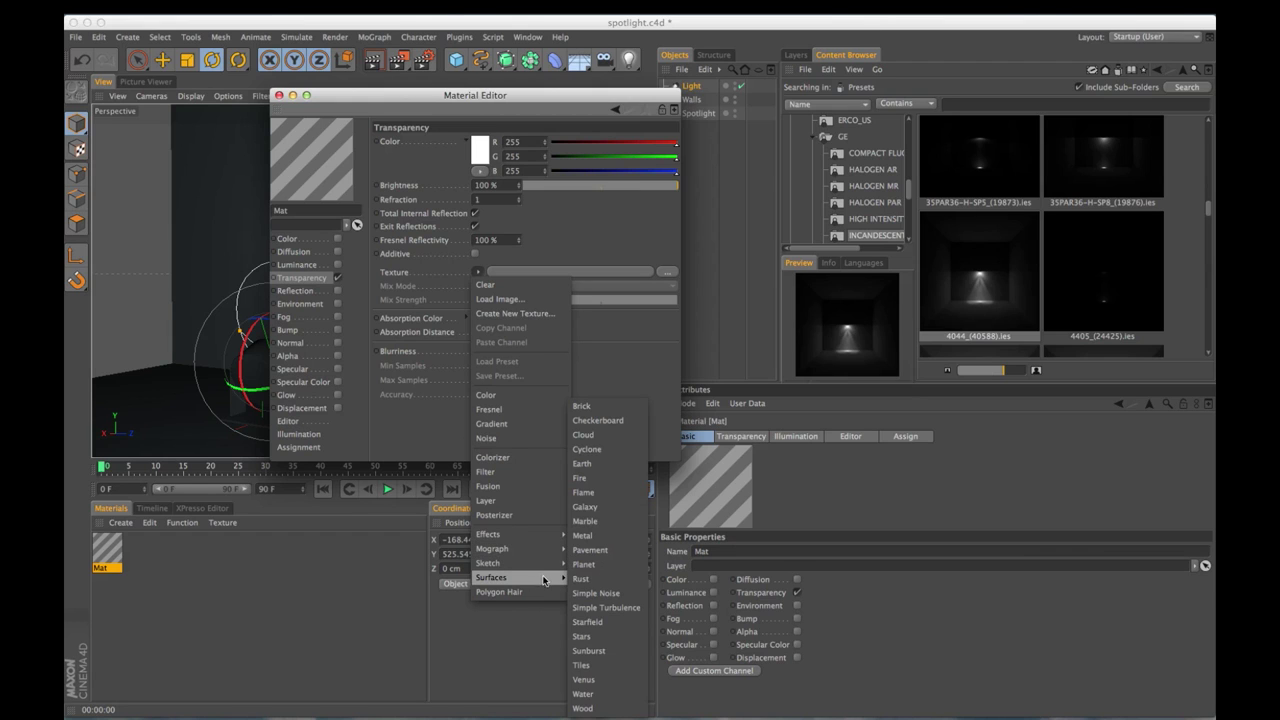
{"action": "left_click", "coordinate": [605, 421]}
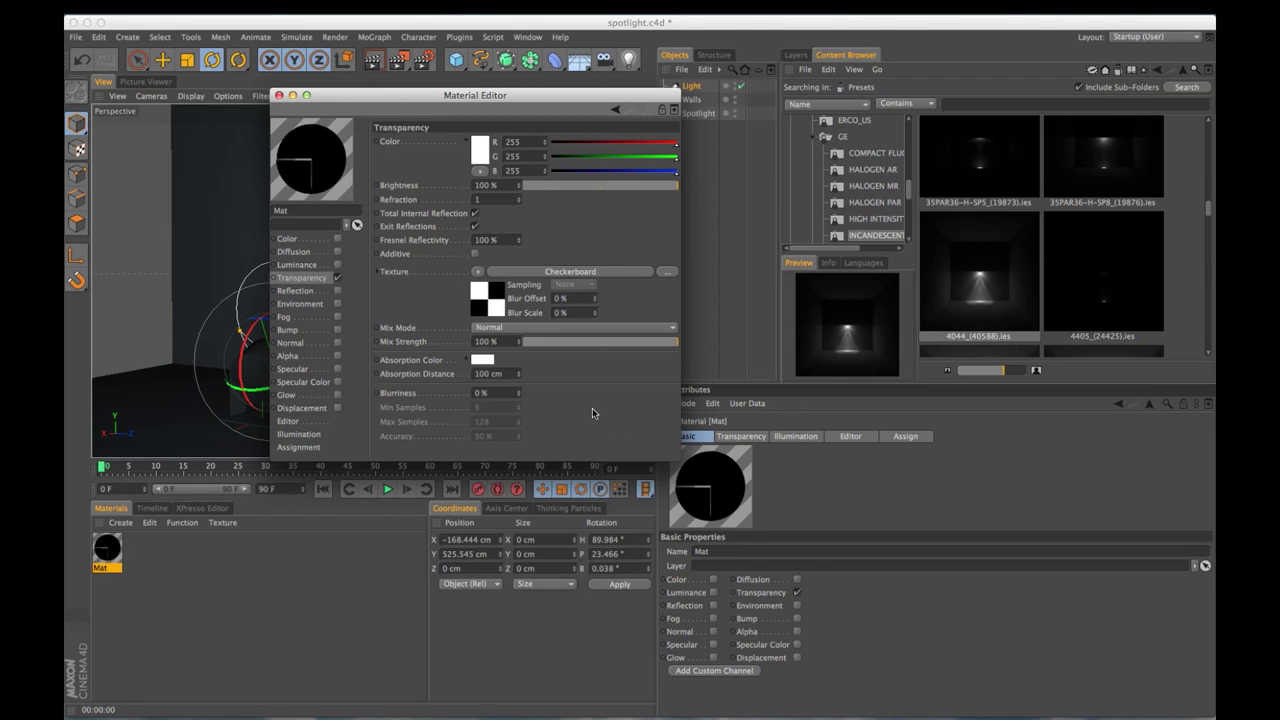
{"action": "left_click", "coordinate": [512, 271]}
{"action": "left_click", "coordinate": [440, 240]}
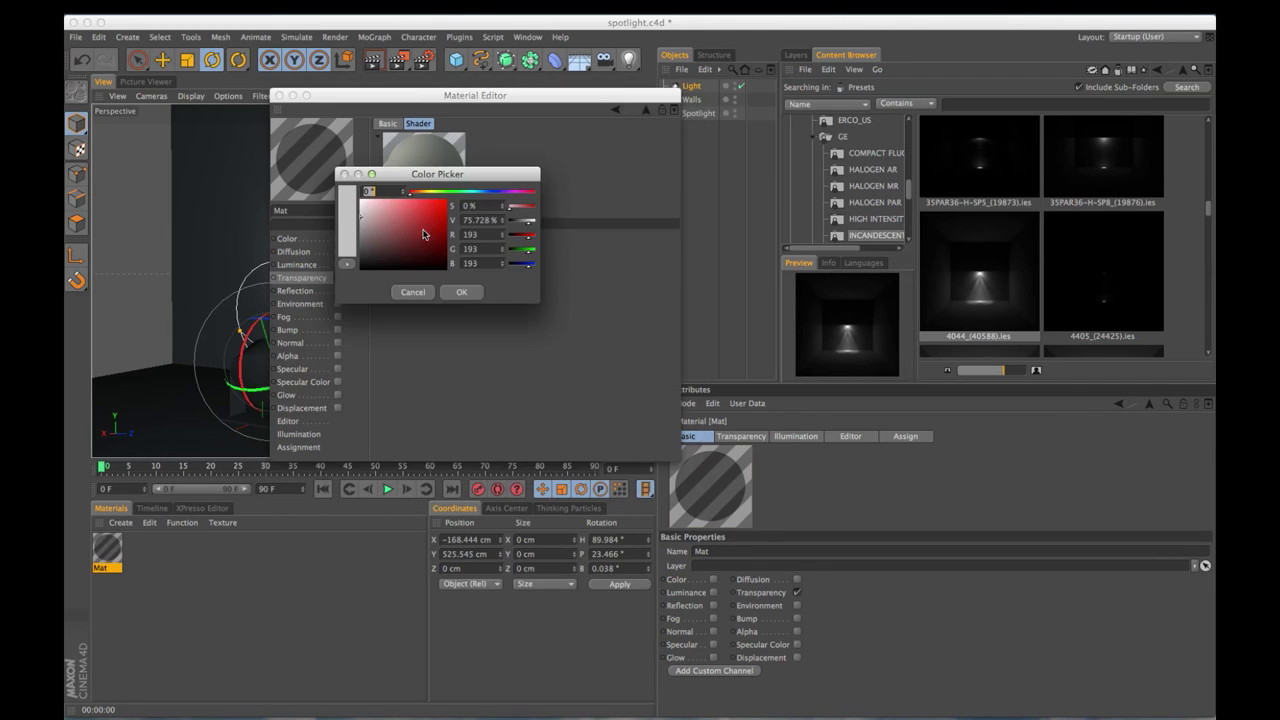
{"action": "left_click_drag", "start_coordinate": [366, 218], "coordinate": [357, 233]}
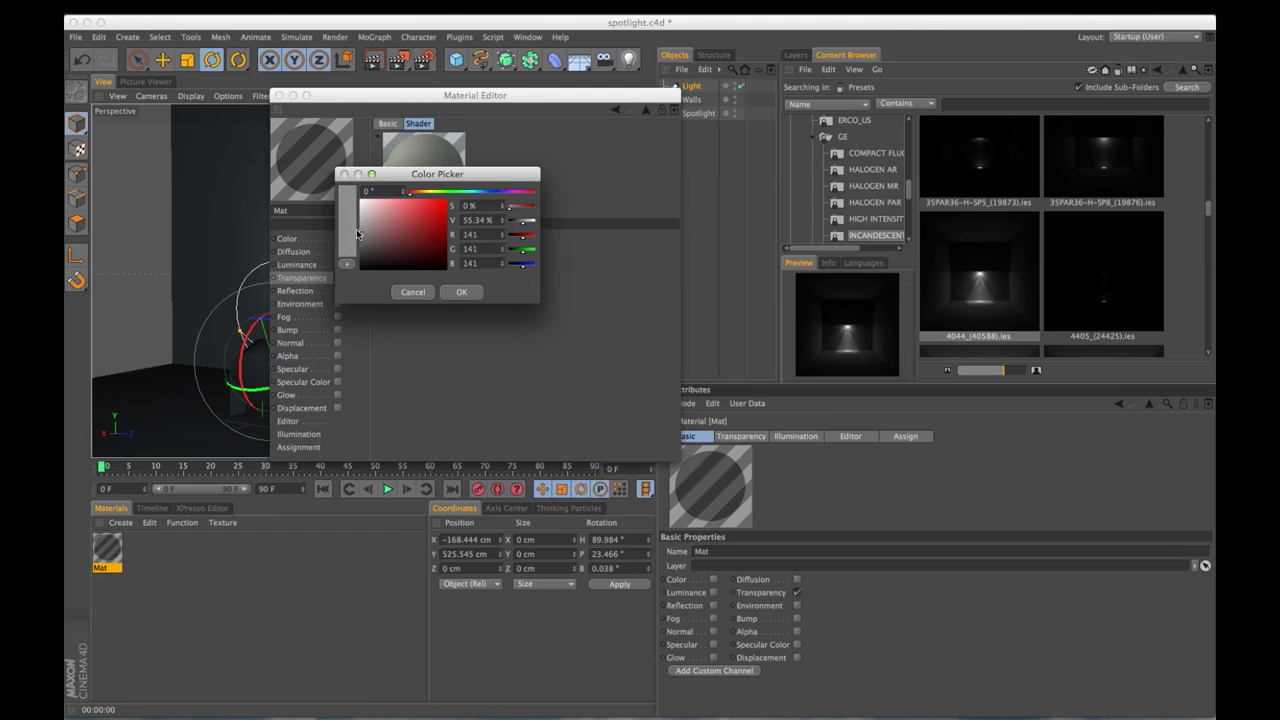
{"action": "left_click", "coordinate": [461, 292]}
Apply Mat to the Light object, set texture Length U and V to 50 %, and render.
{"action": "left_click", "coordinate": [280, 95]}
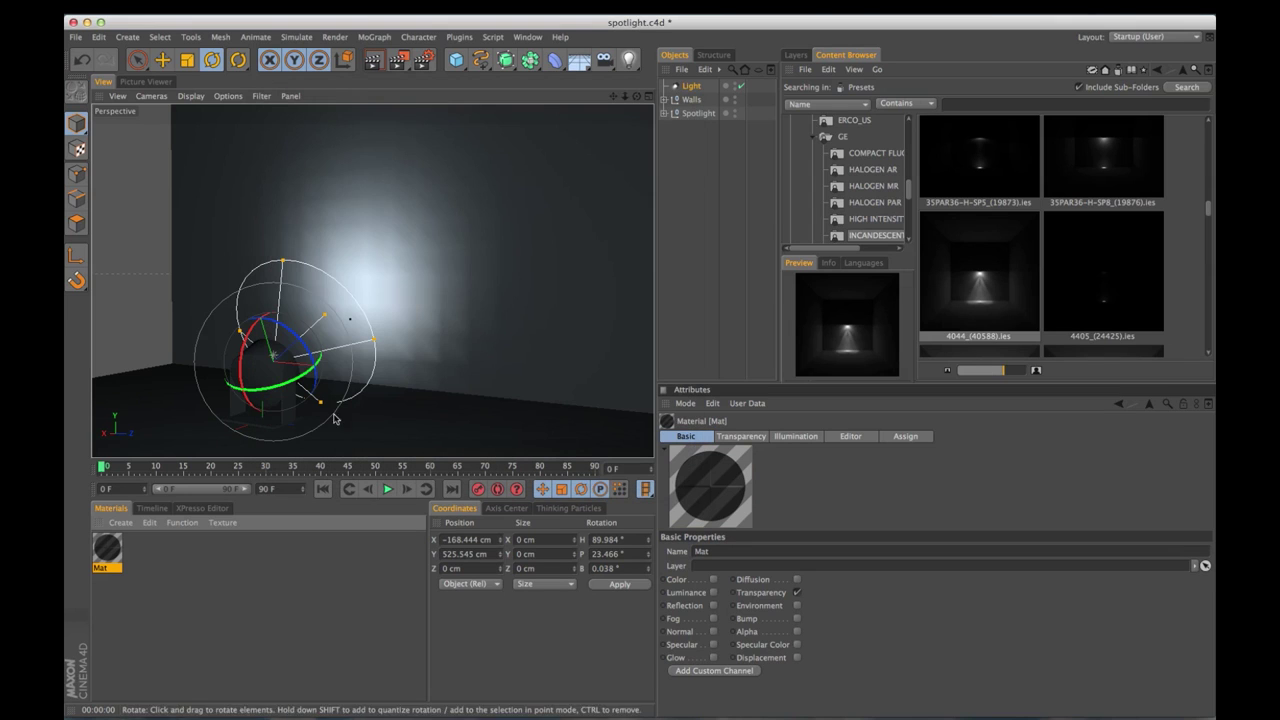
{"action": "left_click_drag", "start_coordinate": [684, 91], "coordinate": [688, 88]}
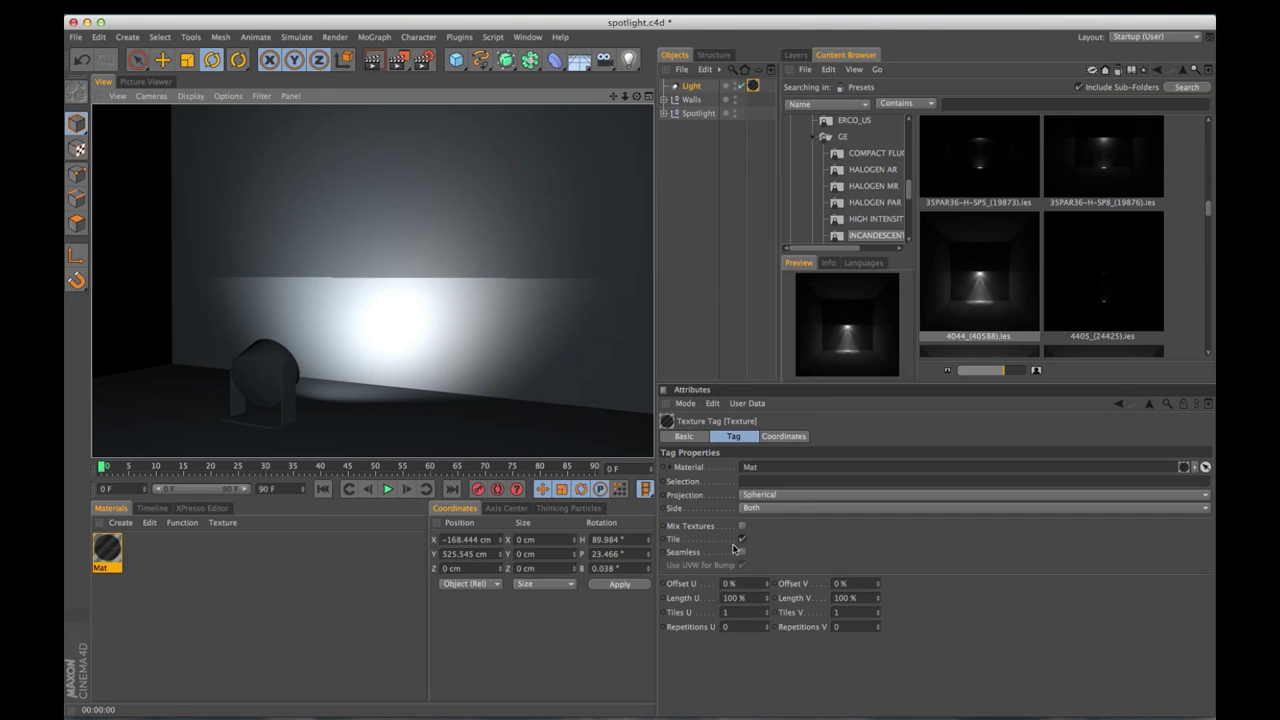
{"action": "left_click", "coordinate": [746, 597]}
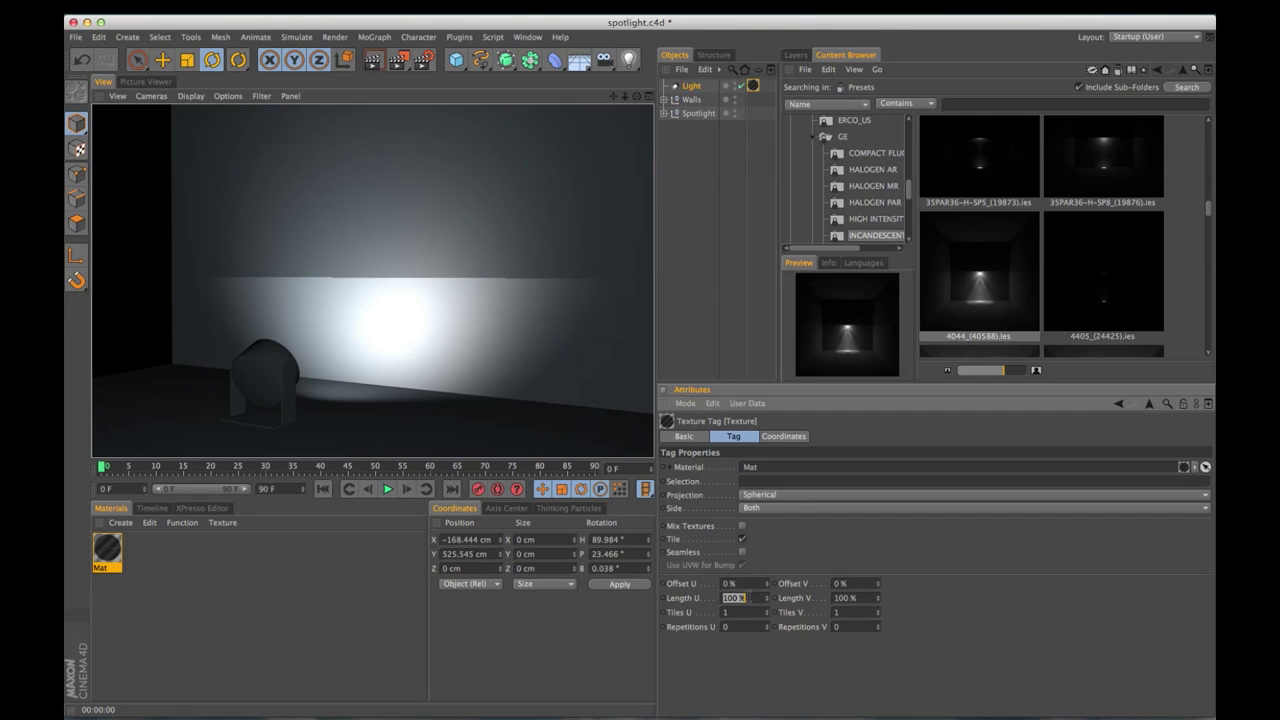
{"action": "type", "text": "50"}
{"action": "key", "text": "Tab"}
{"action": "type", "text": "50"}
{"action": "key", "text": "Return"}
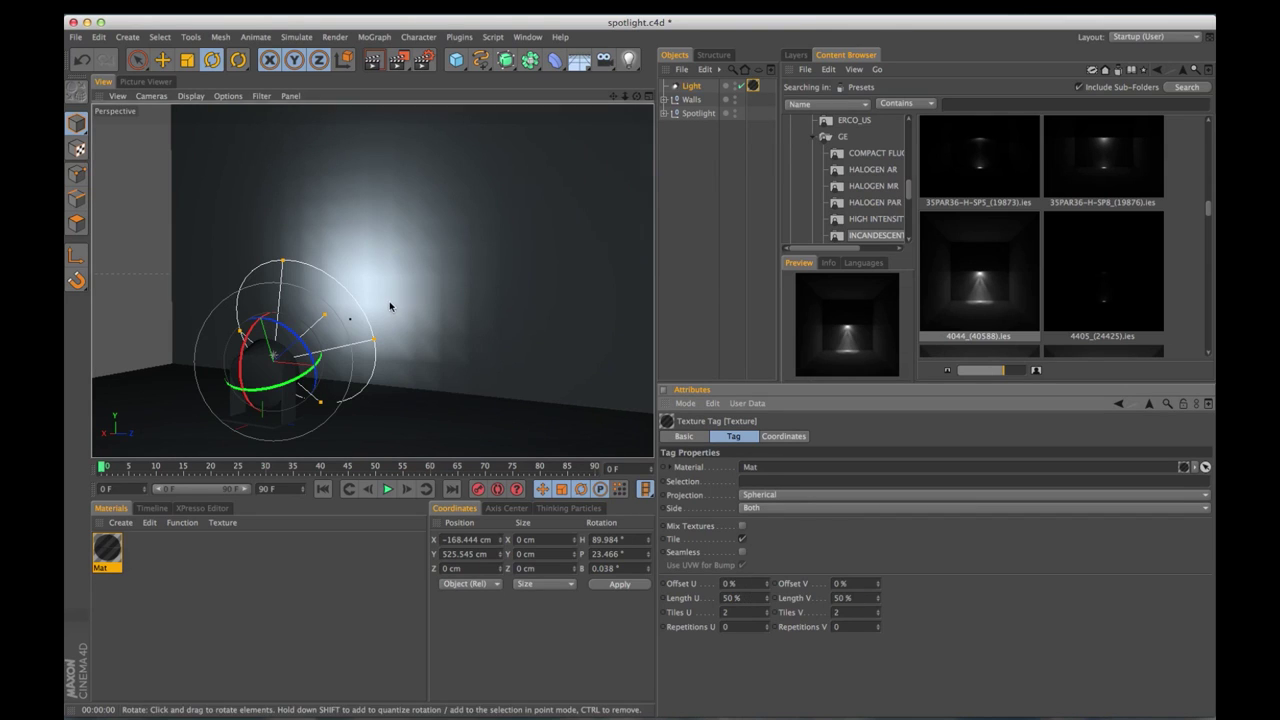
{"action": "key", "text": "super+r"}
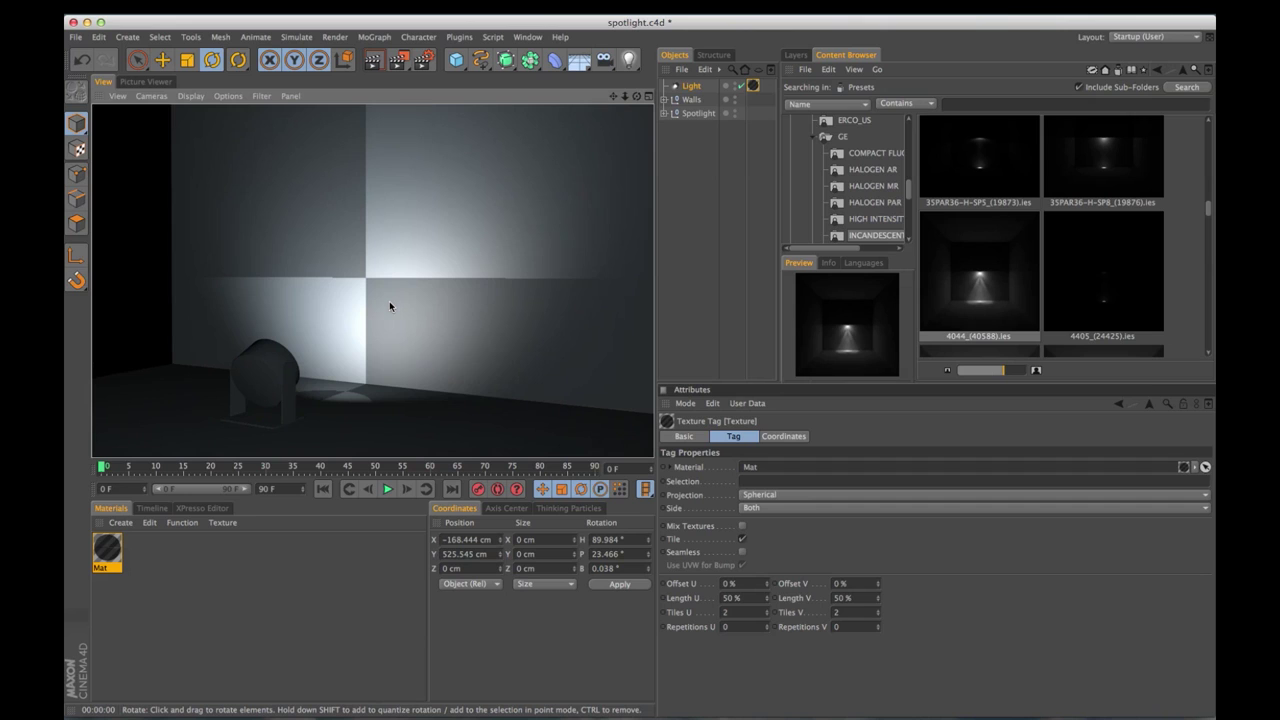
Reduce Length U and V to 10 % and render the denser checker pattern.
{"action": "left_click", "coordinate": [754, 597]}
{"action": "type", "text": "10"}
{"action": "key", "text": "Tab"}
{"action": "type", "text": "10"}
{"action": "key", "text": "Return"}
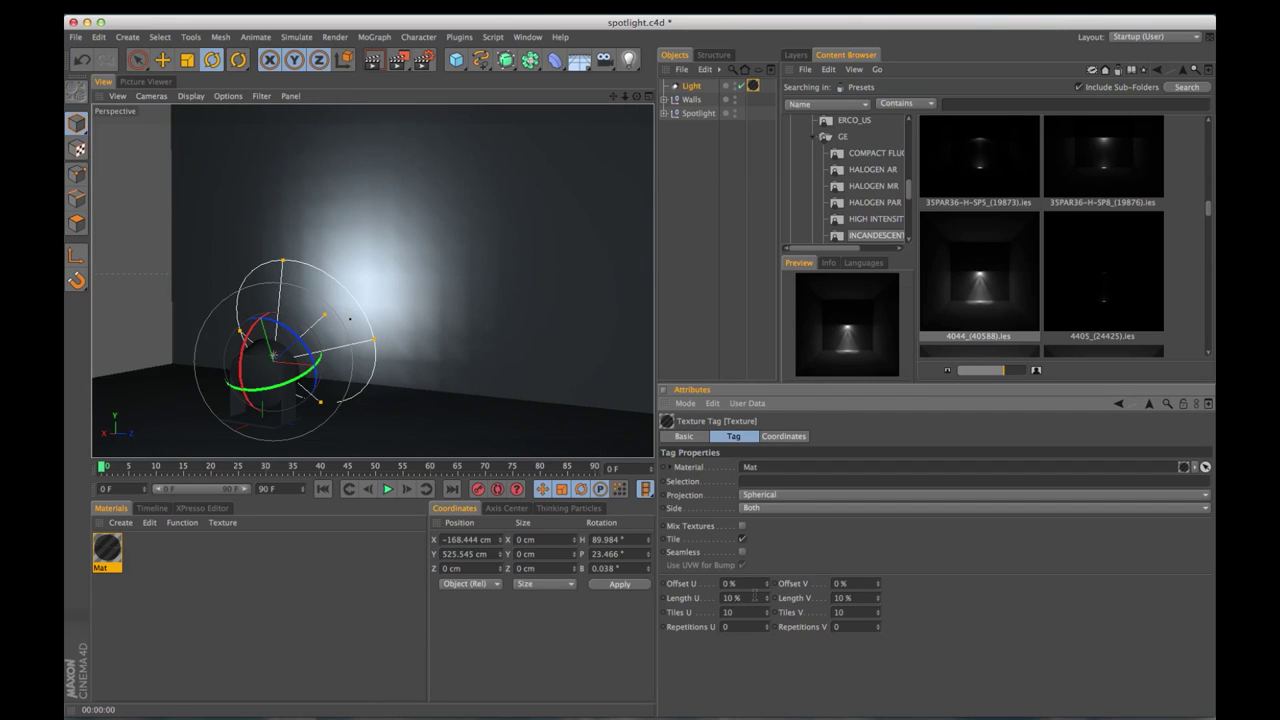
{"action": "key", "text": "super+r"}
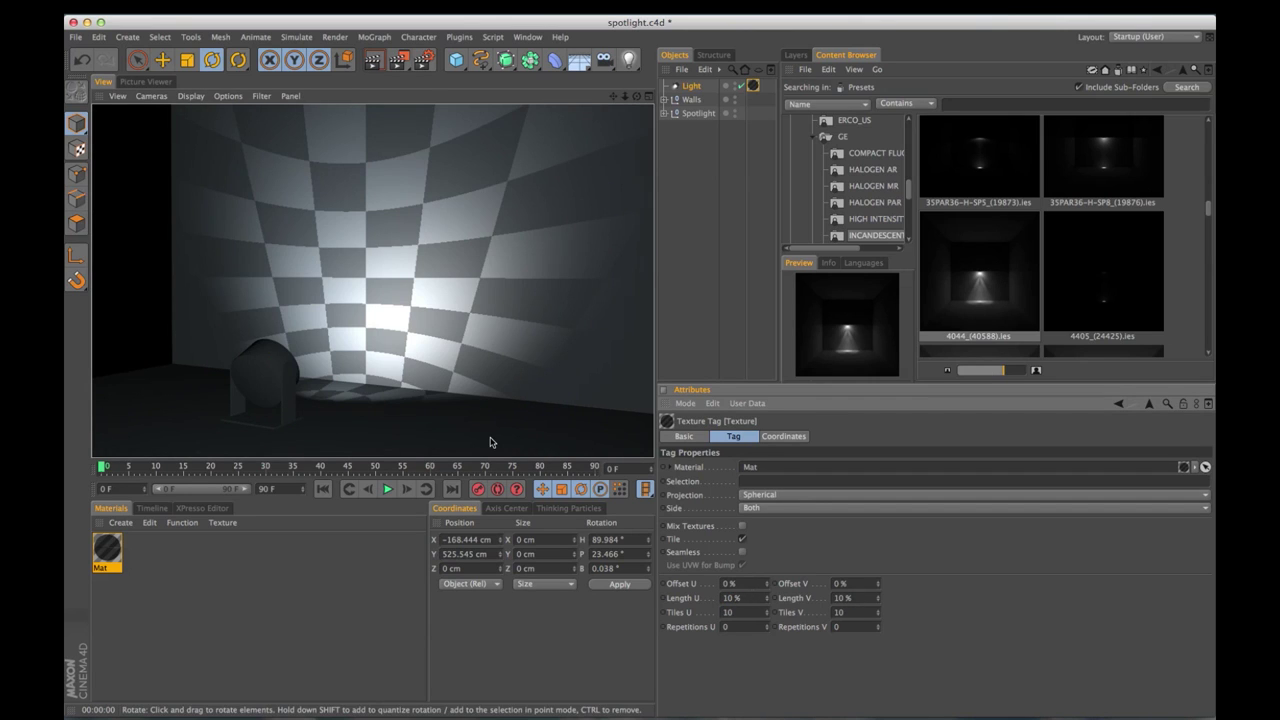